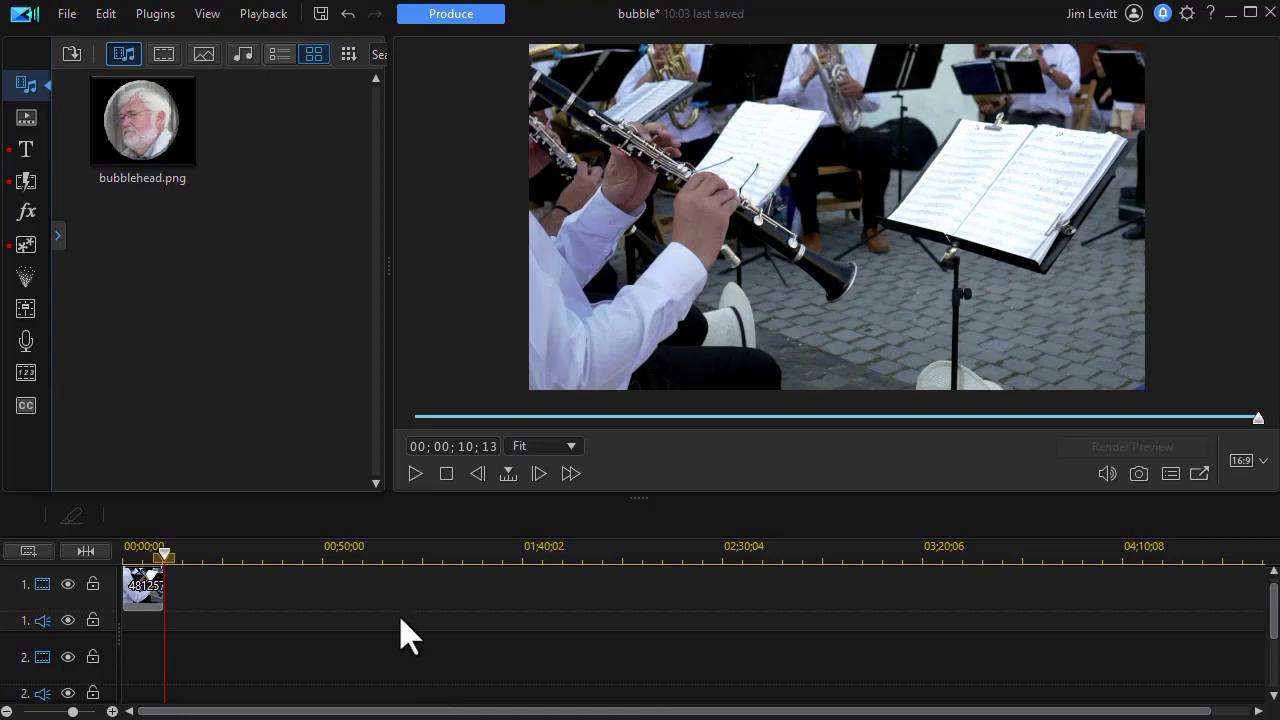
Step: Play back the background clip on the timeline to review it, and stop the playback
left_click_drag(166, 586, 157, 584)
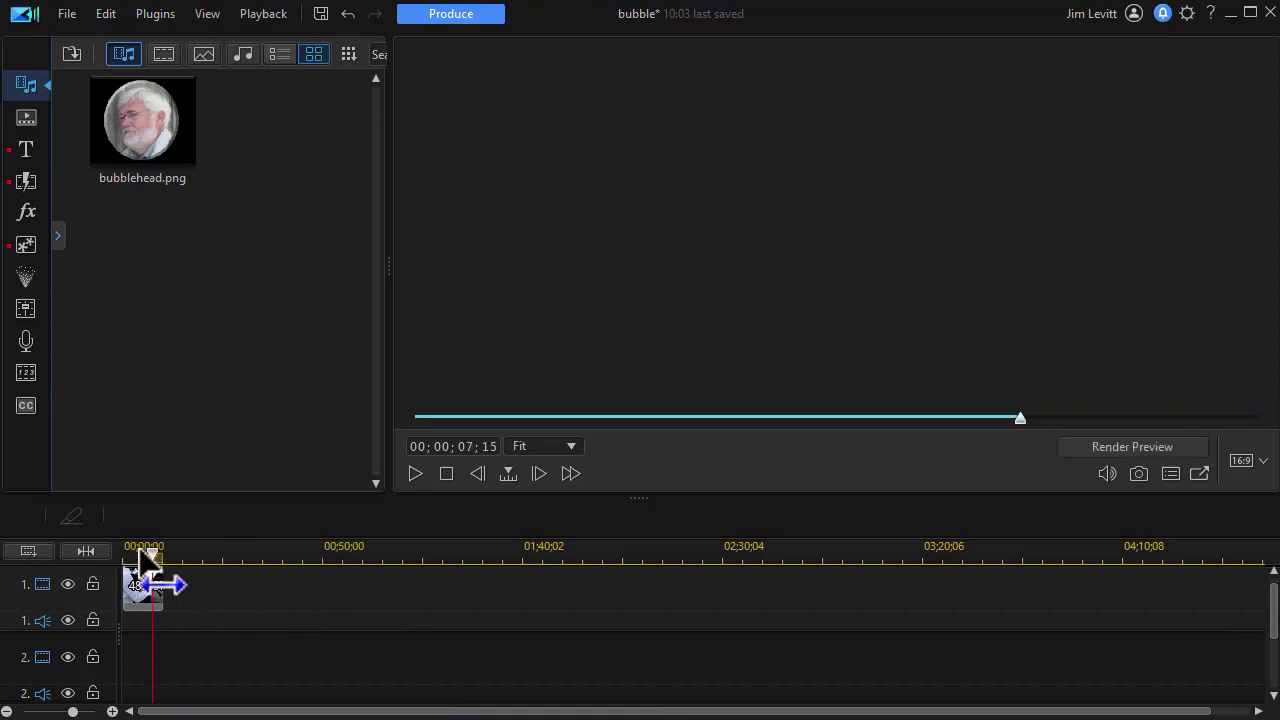
left_click(416, 474)
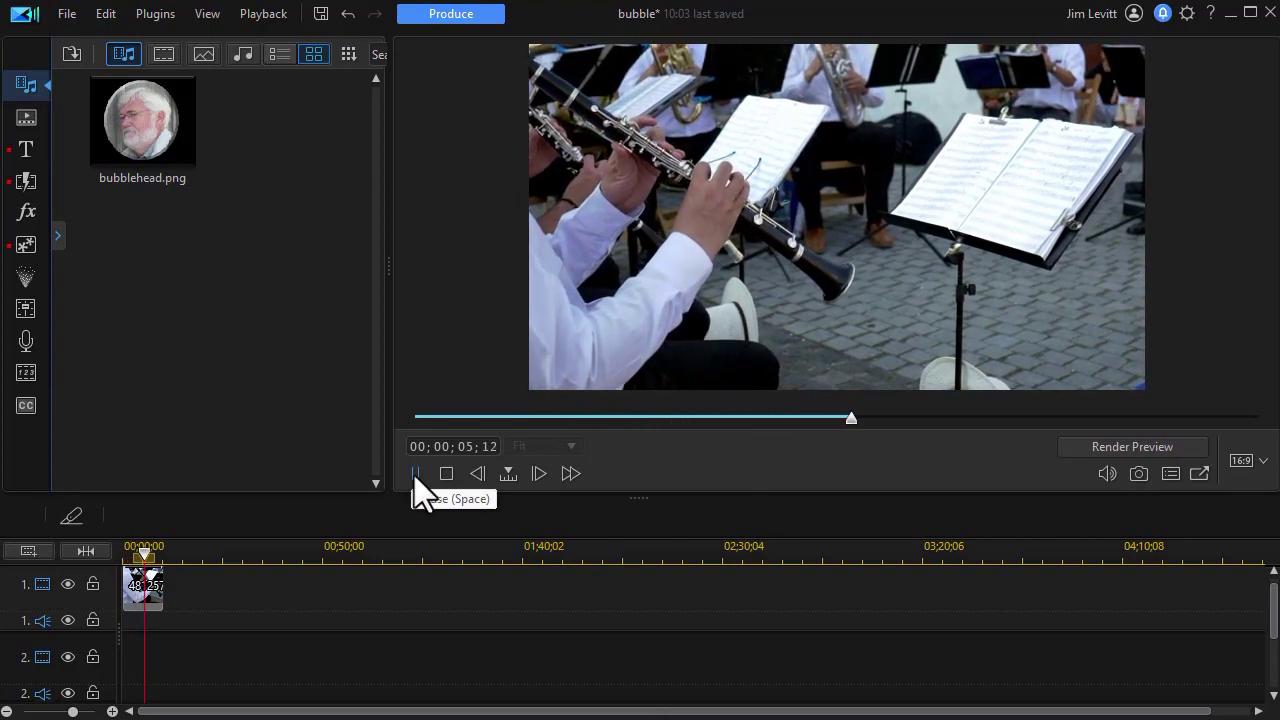
left_click(444, 474)
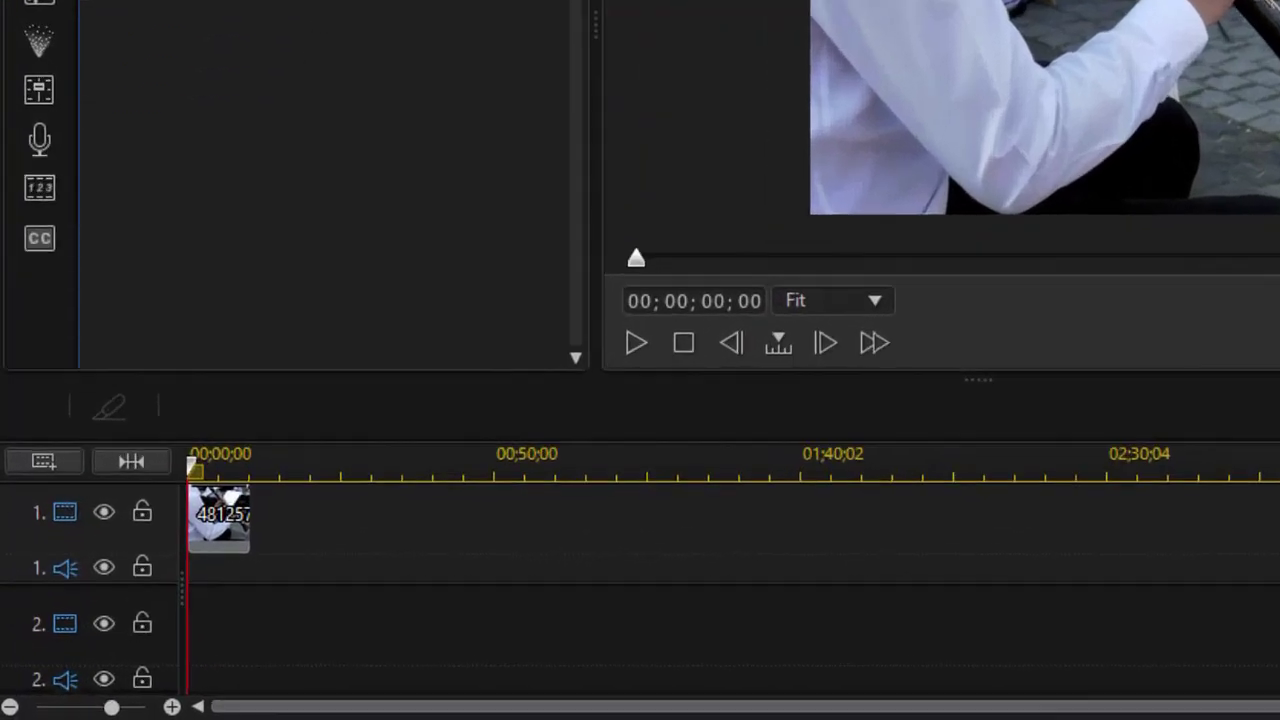
Step: Place bubblehead.png at the start of track 2, extend it to the background clip's length, and fit the project in the timeline
left_click_drag(183, 5, 168, 679)
left_click_drag(230, 636, 232, 638)
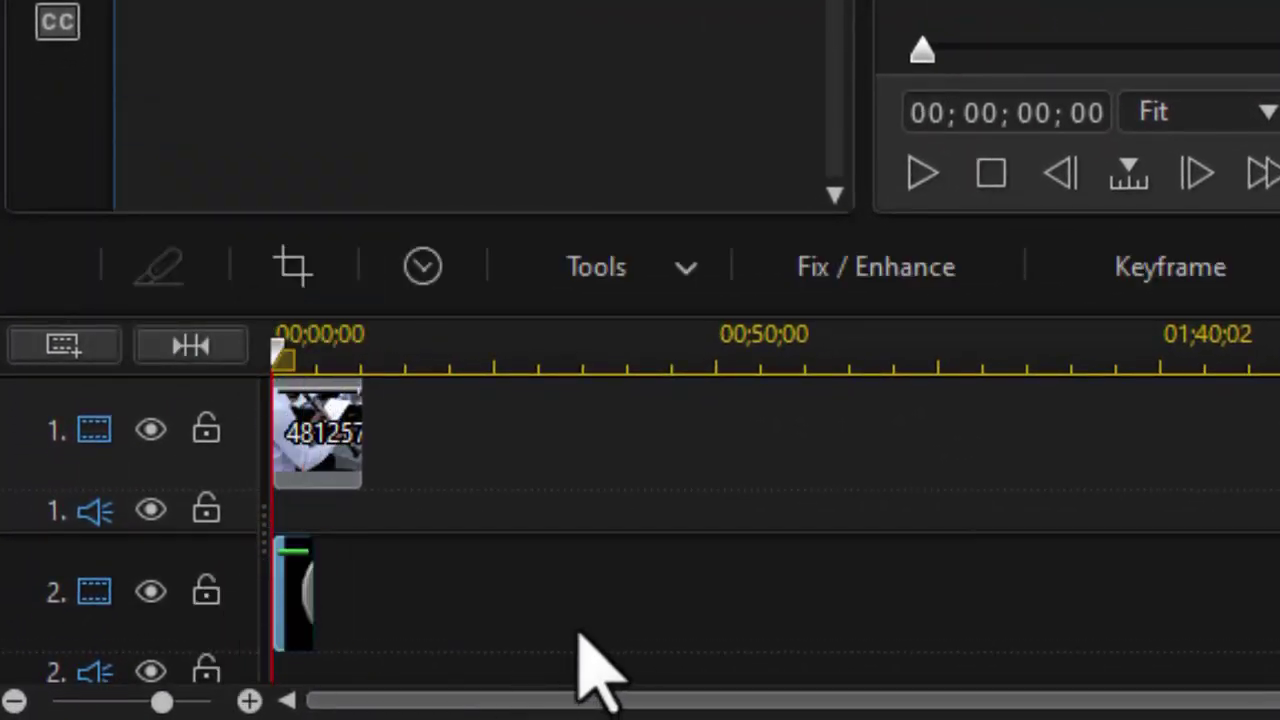
left_click(300, 588)
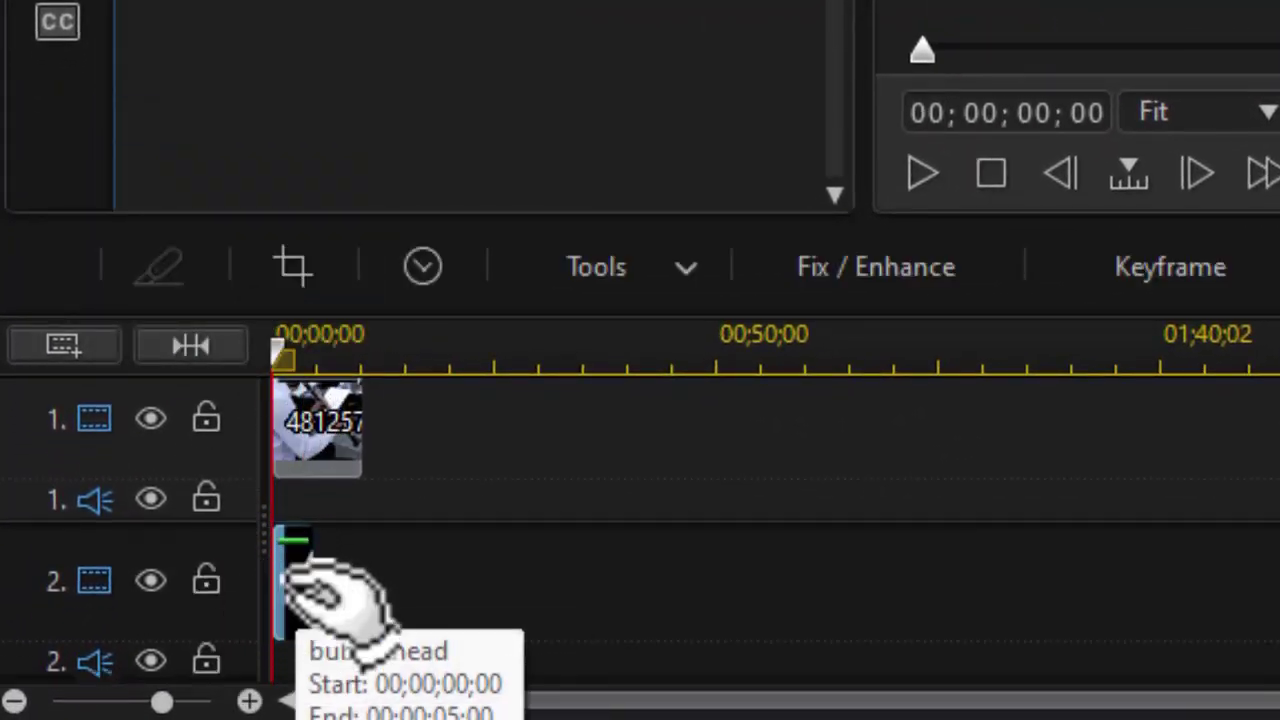
left_click_drag(318, 588, 682, 616)
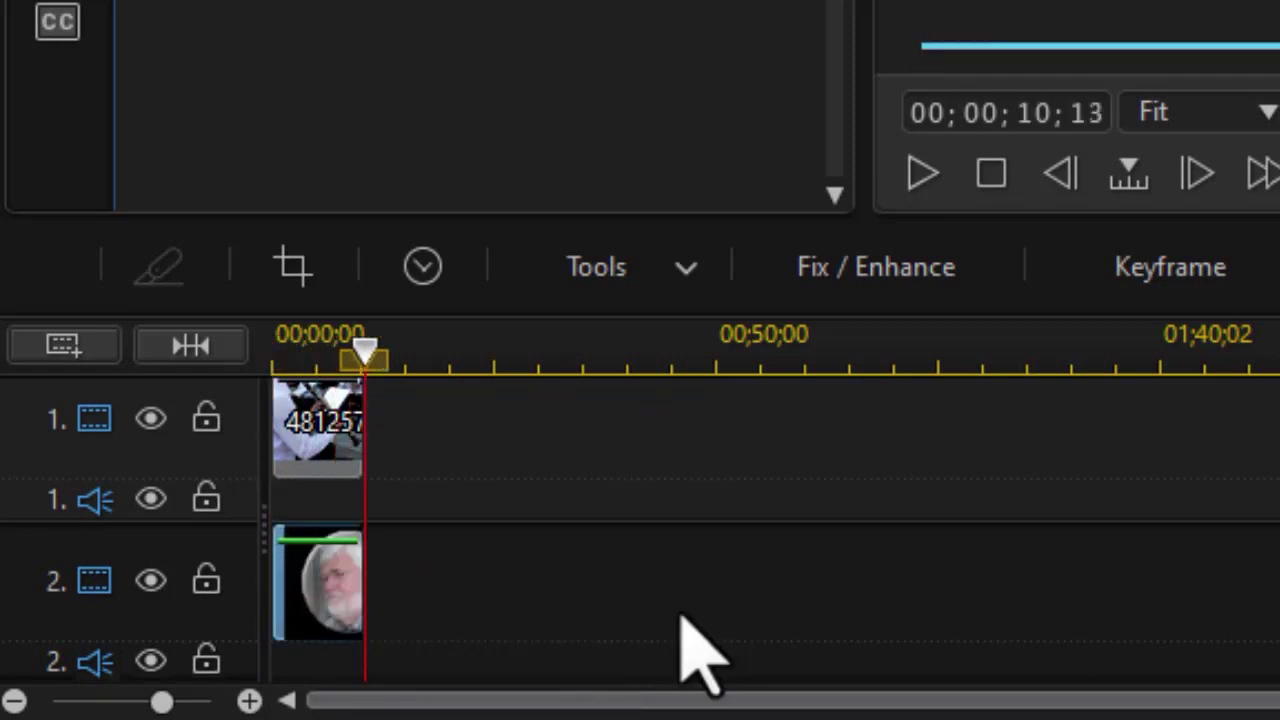
left_click(190, 345)
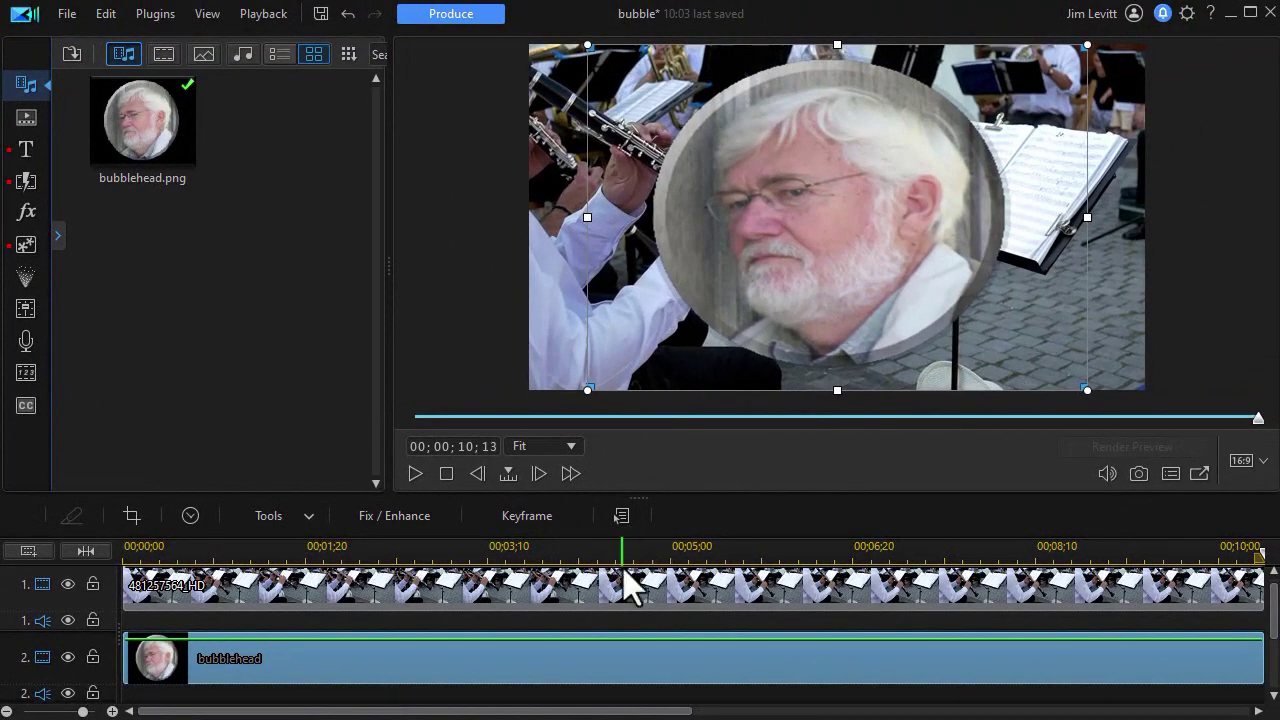
Step: Open the bubblehead clip in the PiP Designer, look at its motion paths, and return to its object settings
double_click(443, 684)
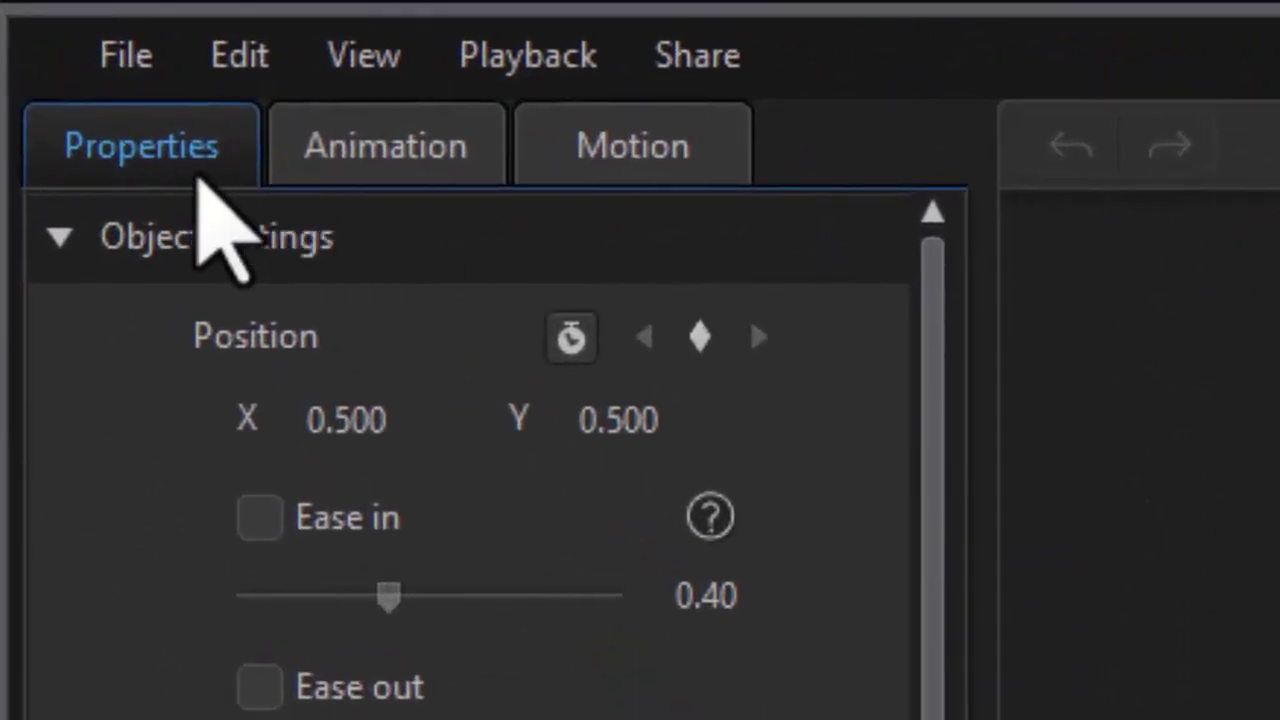
left_click(655, 152)
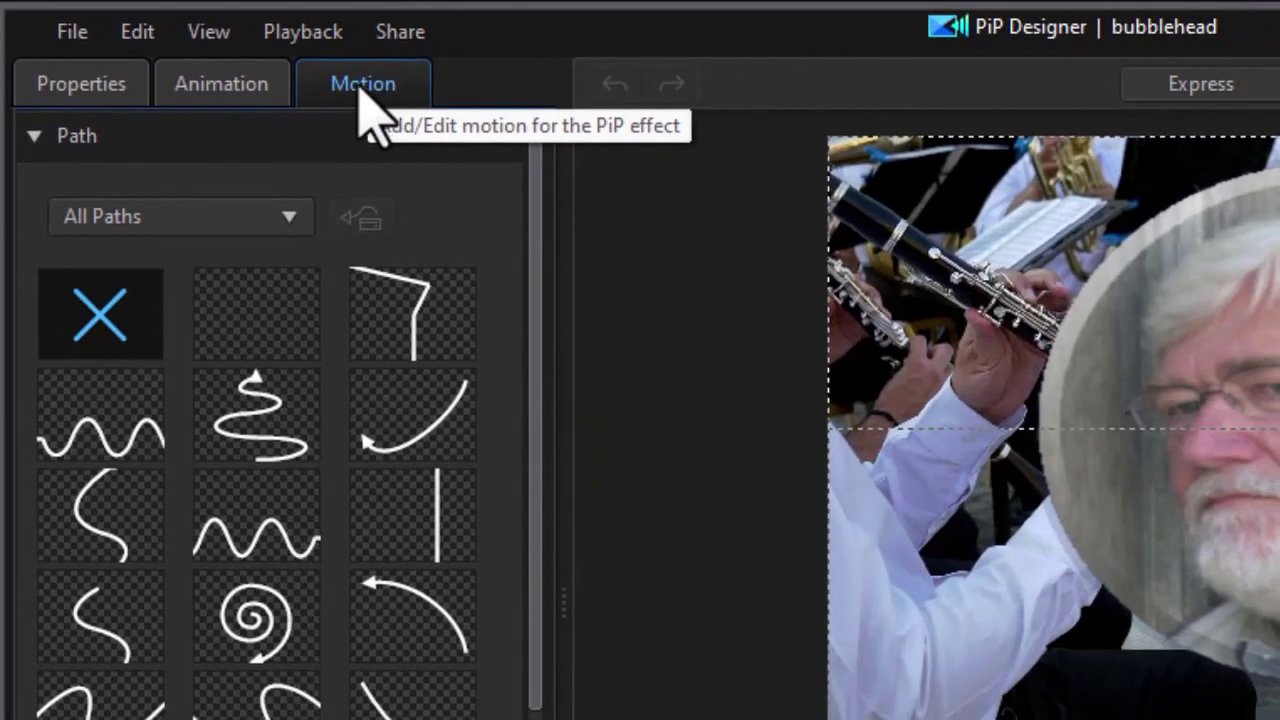
left_click(104, 84)
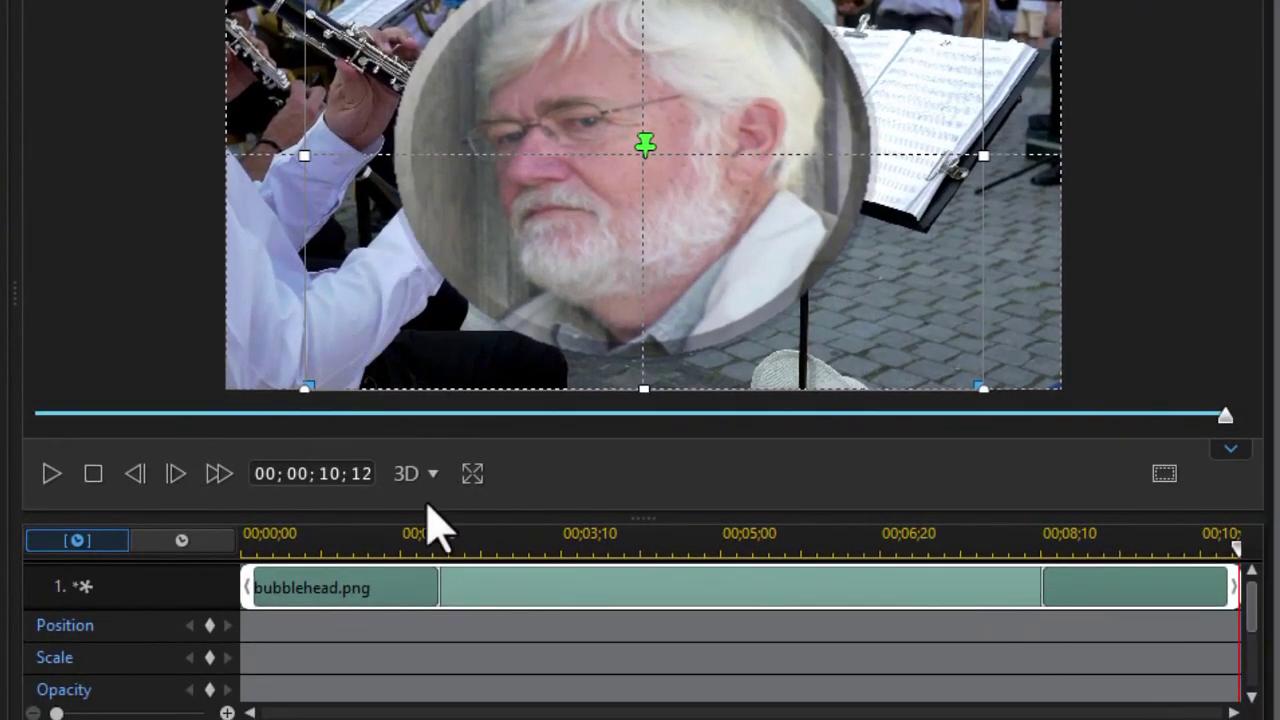
Step: Add position and scale keyframes at 00;00;00;00, with the bubble shrunk and moved outside the frame's upper-left corner
left_click_drag(1237, 550, 203, 615)
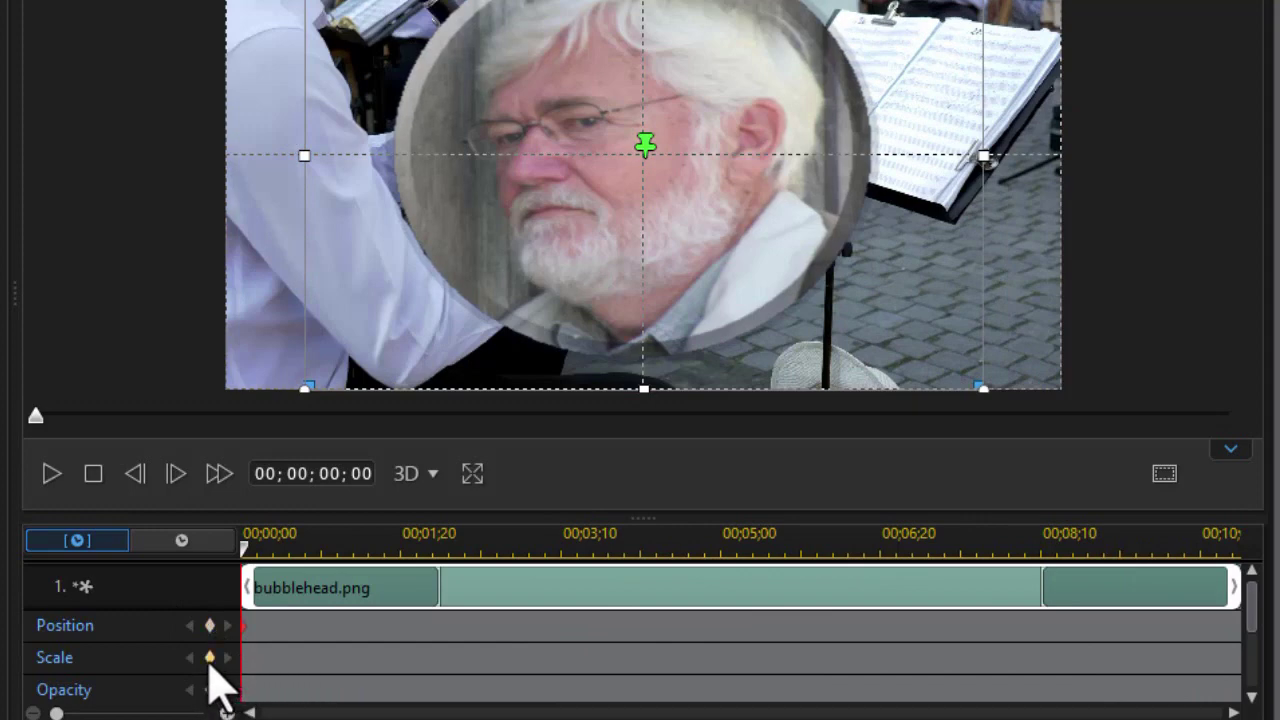
left_click(210, 658)
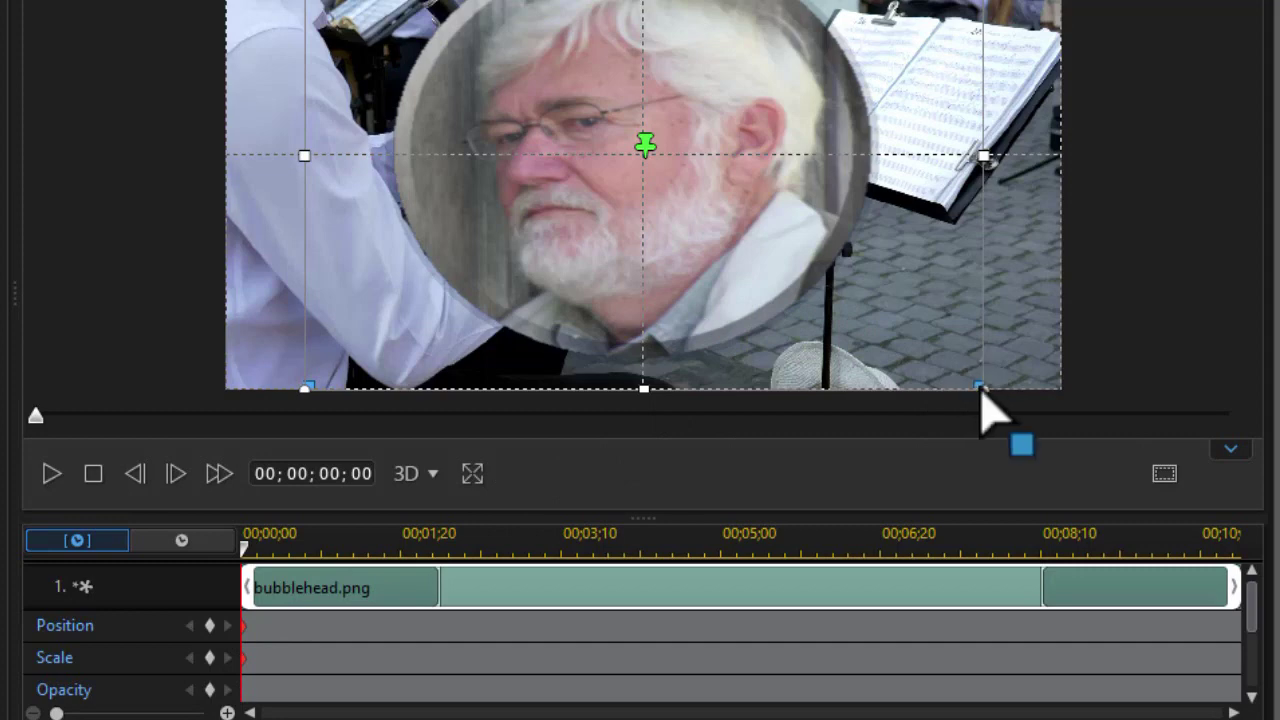
left_click_drag(980, 391, 768, 244)
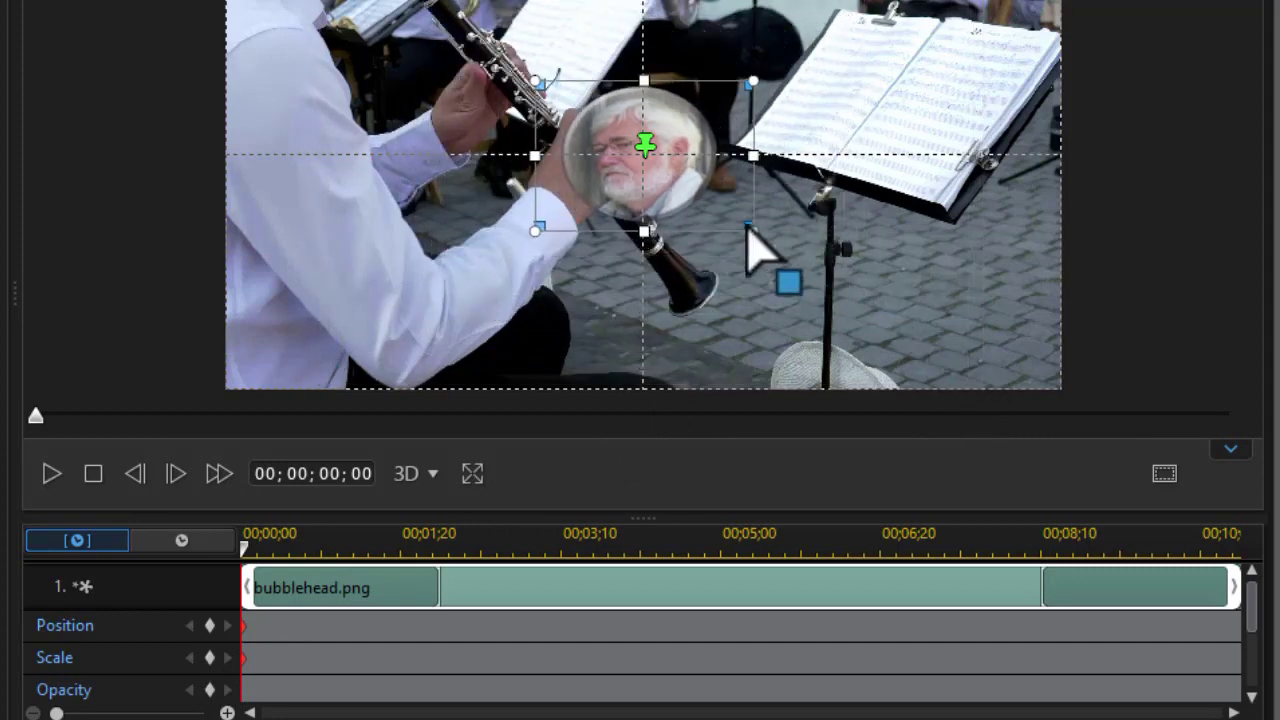
left_click_drag(686, 194, 171, 47)
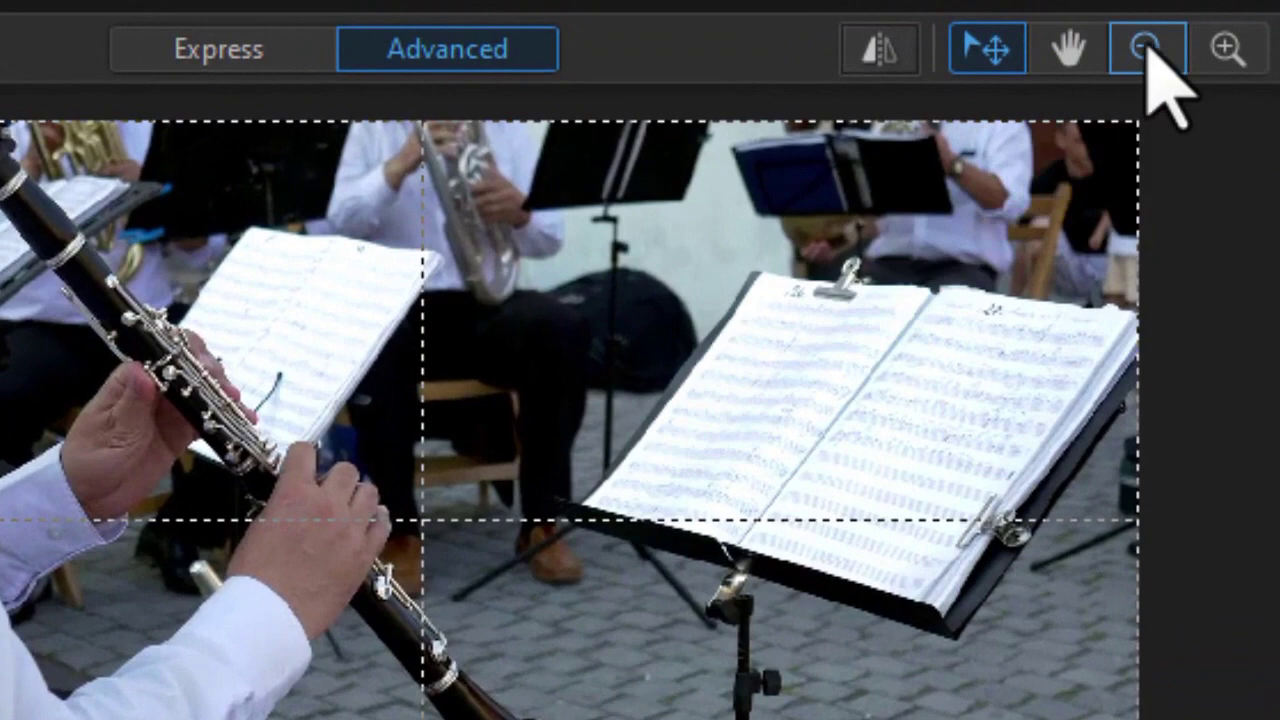
Step: At 00;00;01;24, move the bubble into the left part of the frame over the player's arm and enlarge it slightly
left_click(1140, 58)
left_click(1135, 60)
left_click(1120, 58)
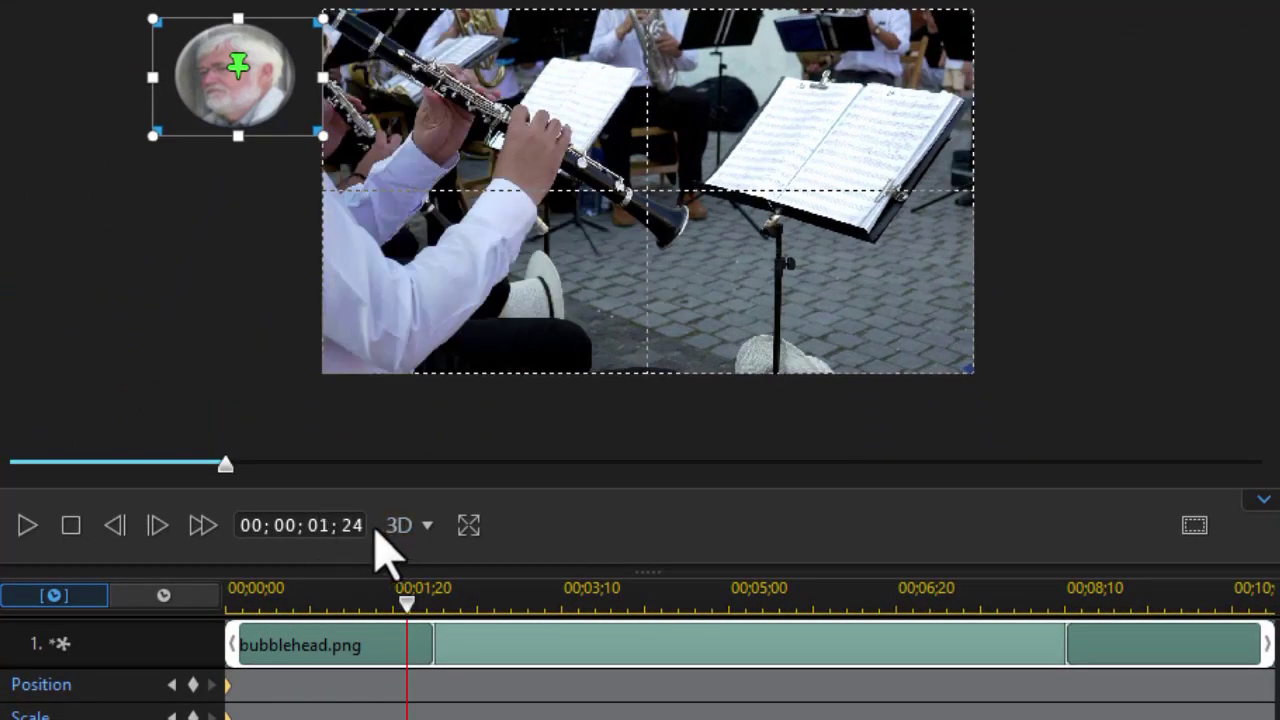
left_click_drag(266, 100, 486, 256)
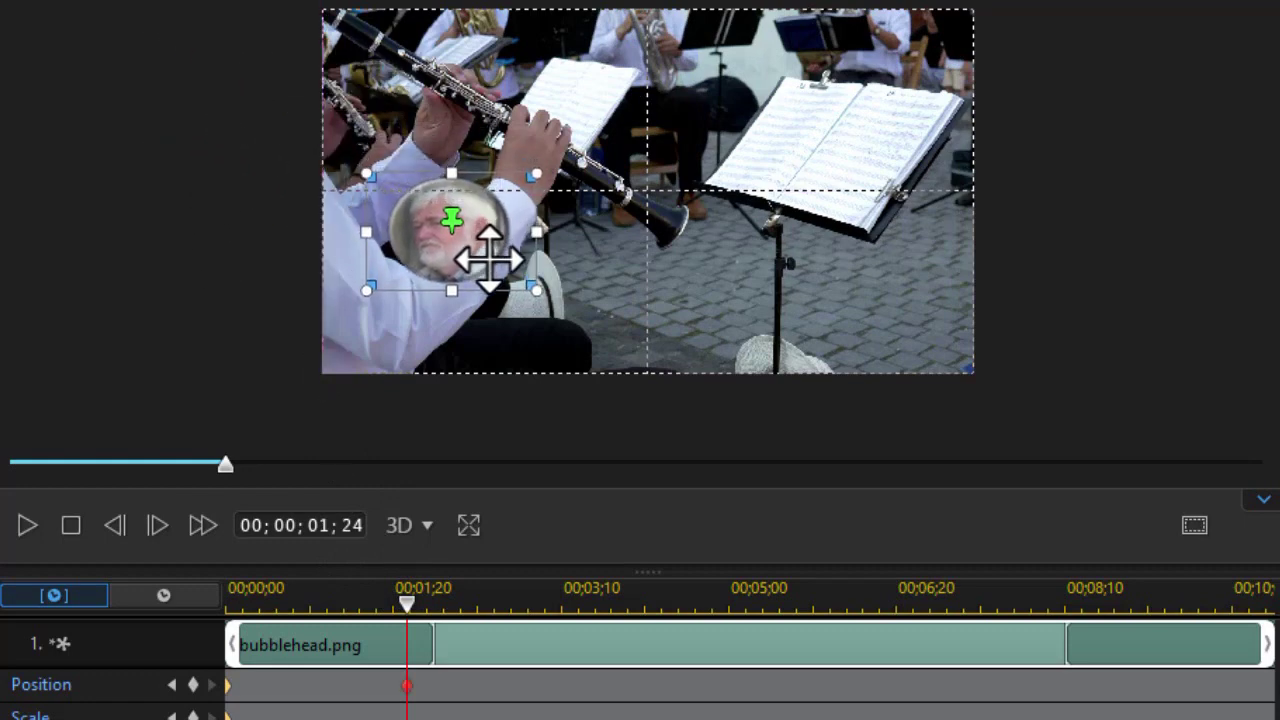
left_click_drag(537, 291, 561, 308)
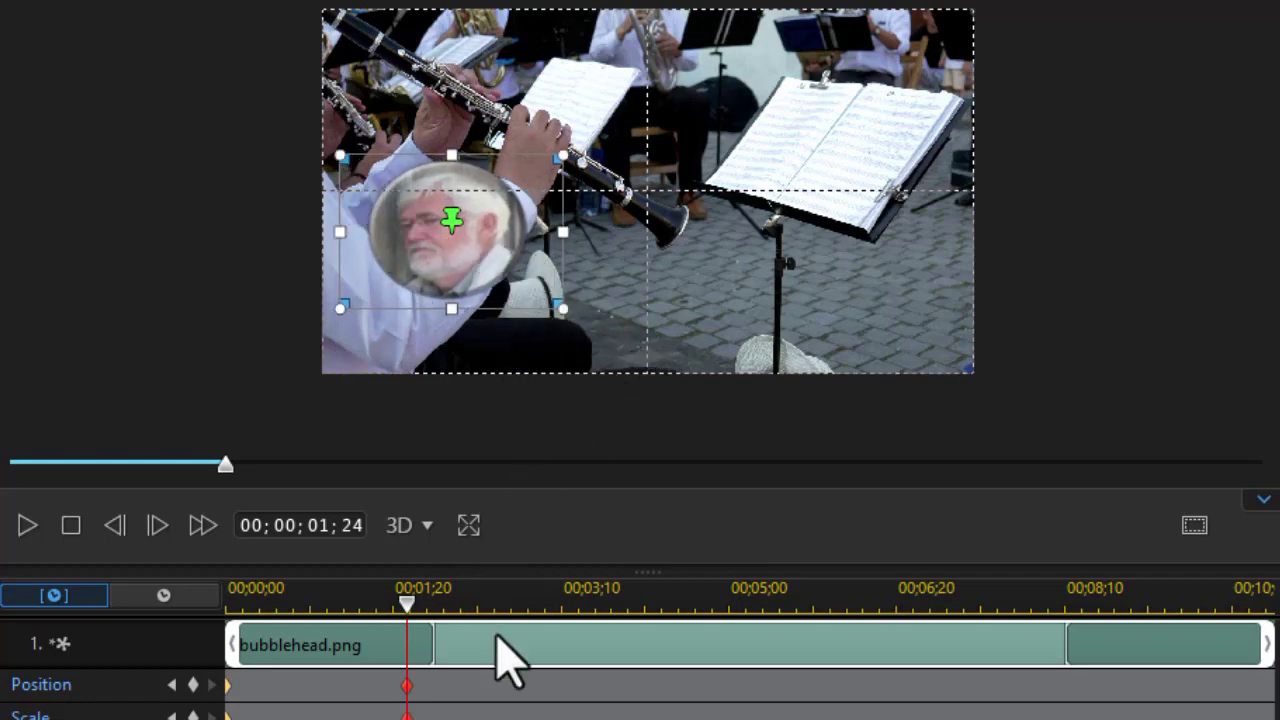
Step: At 00;00;03;28, move the bubble to the lower centre of the frame and enlarge it further
left_click(622, 595)
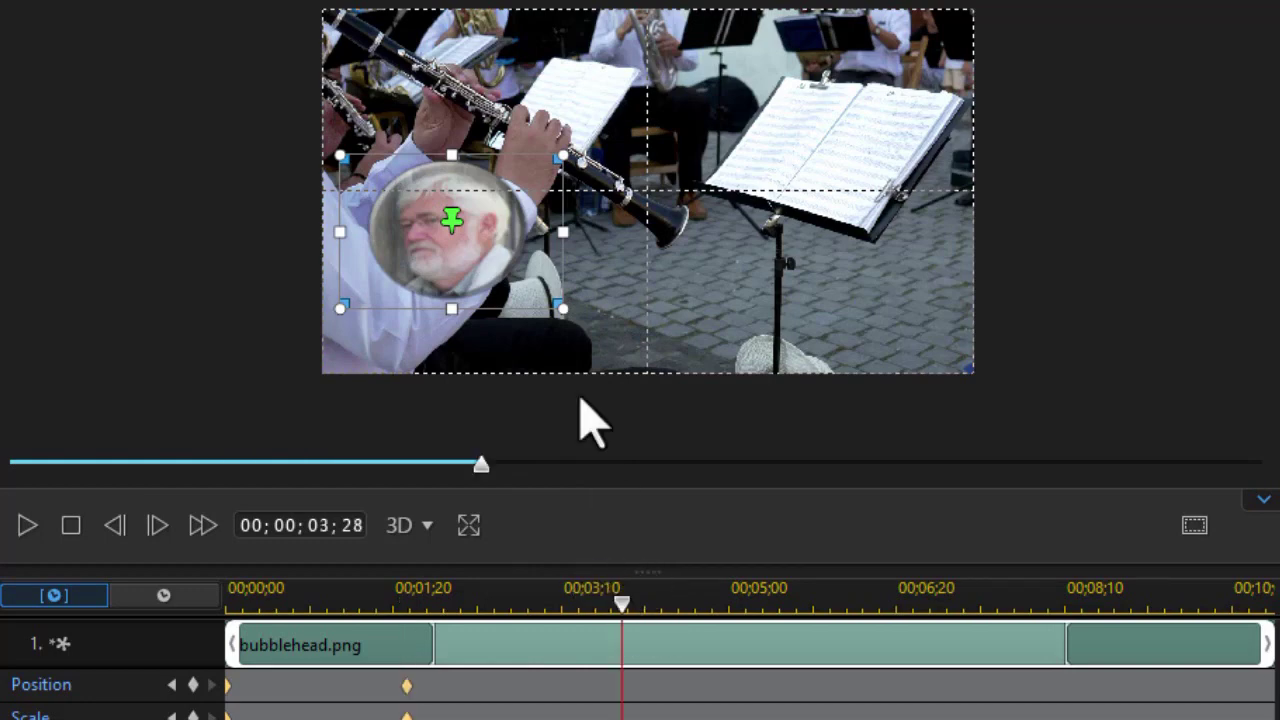
left_click_drag(505, 266, 650, 290)
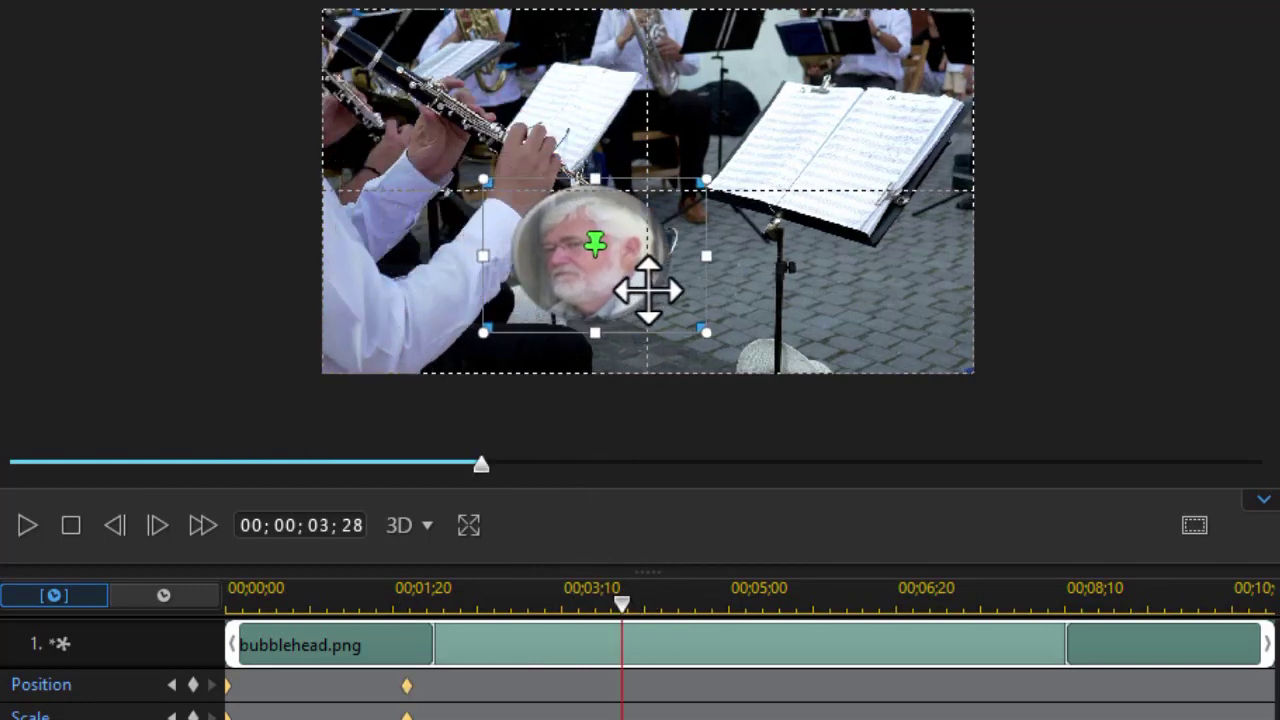
left_click_drag(712, 174, 752, 139)
left_click_drag(686, 271, 717, 268)
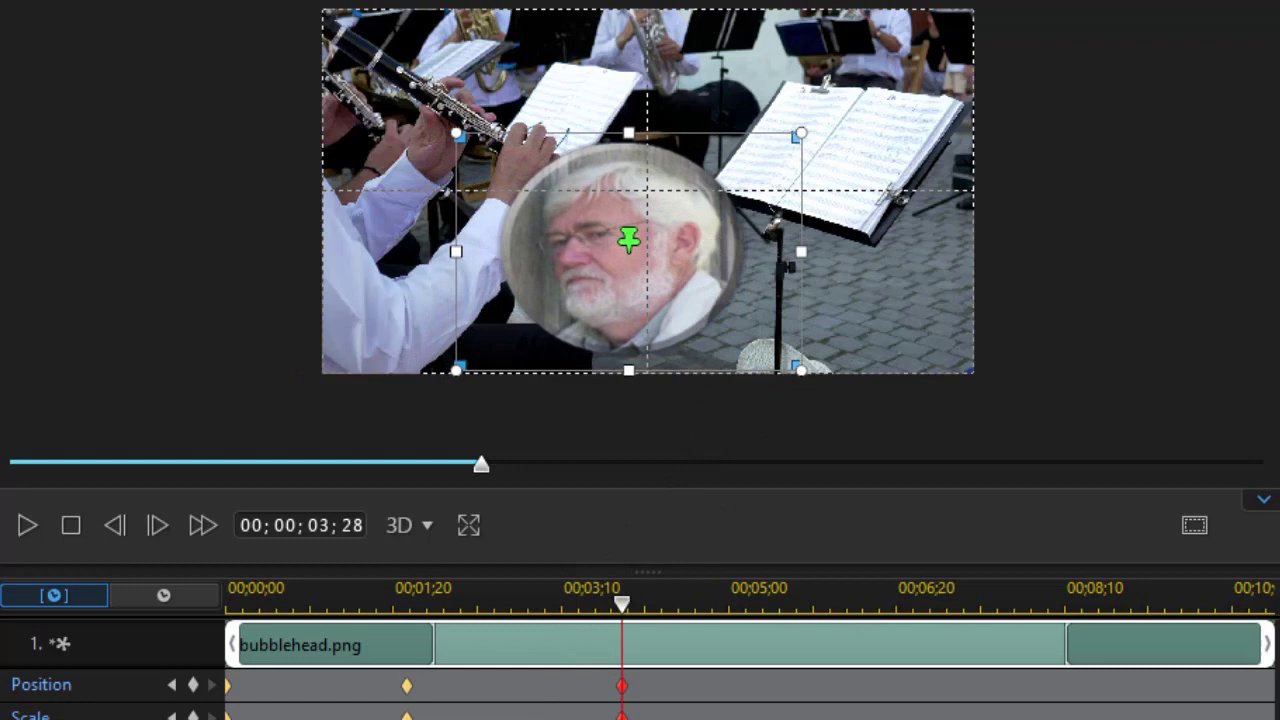
Step: At 00;00;06;06, move the bubble to the upper right of the frame beside the sheet music and reduce its size
left_click(847, 598)
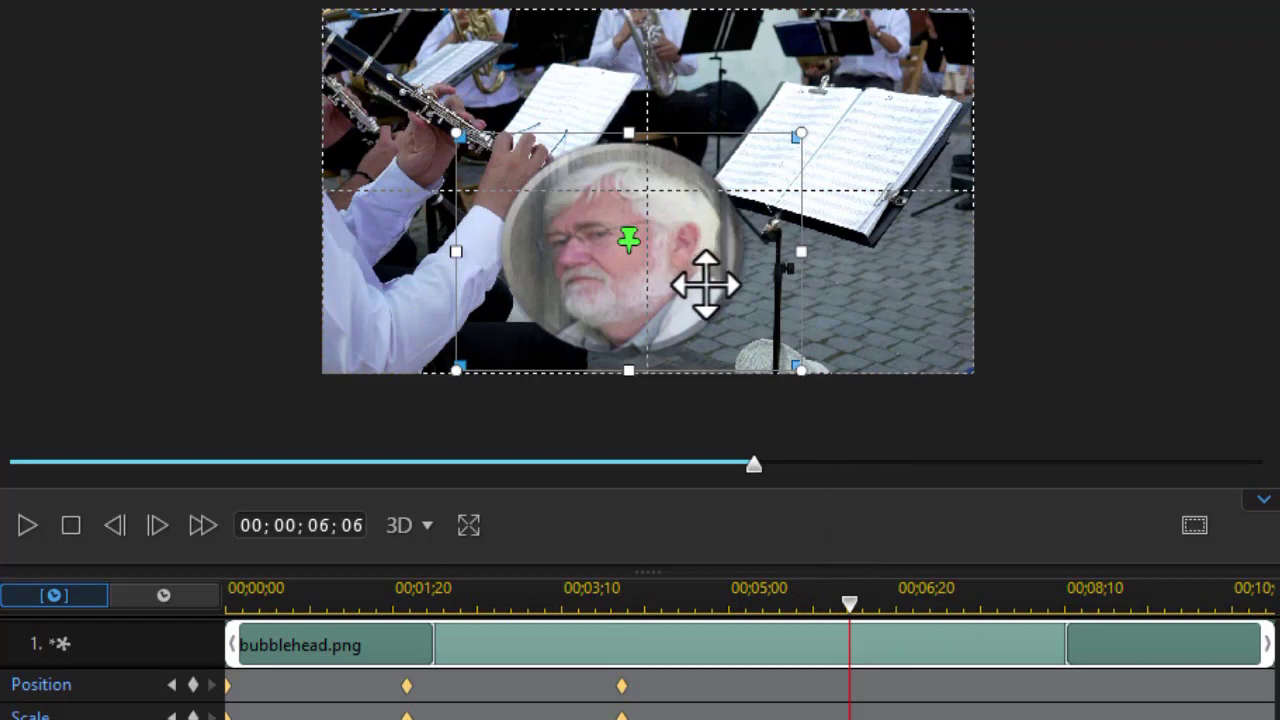
left_click_drag(705, 288, 810, 178)
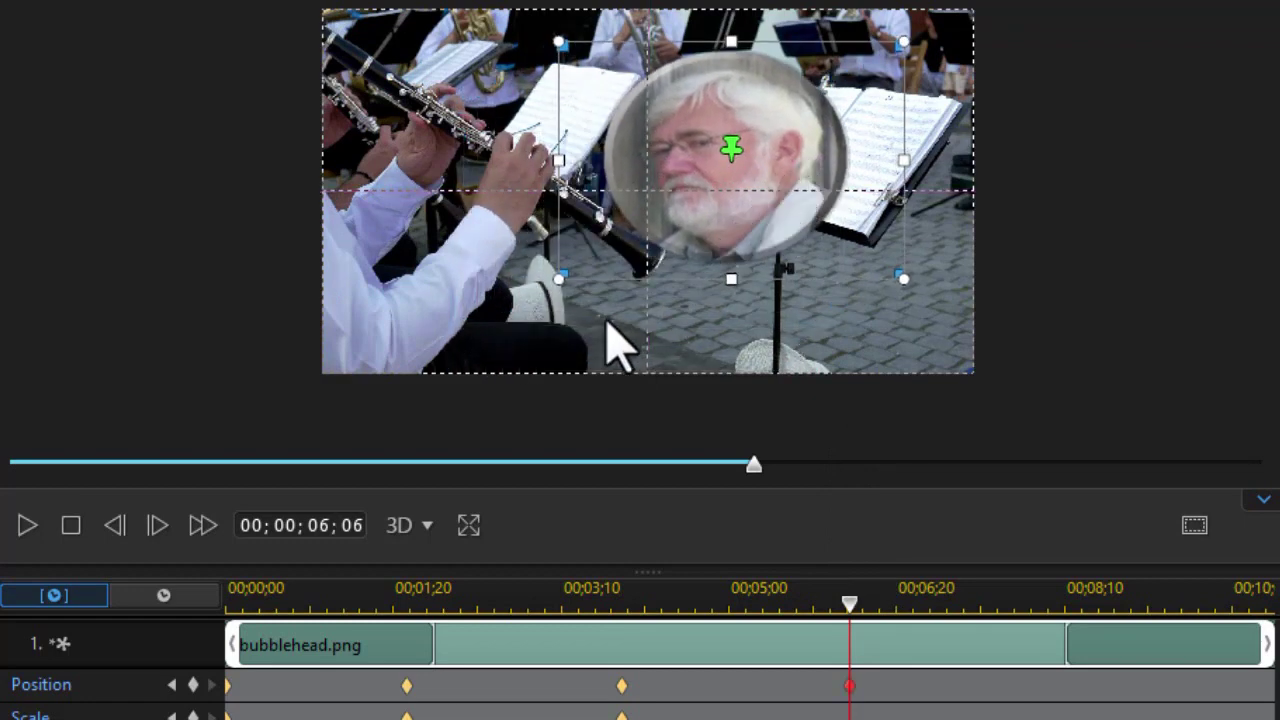
left_click_drag(560, 282, 610, 257)
left_click_drag(780, 171, 823, 151)
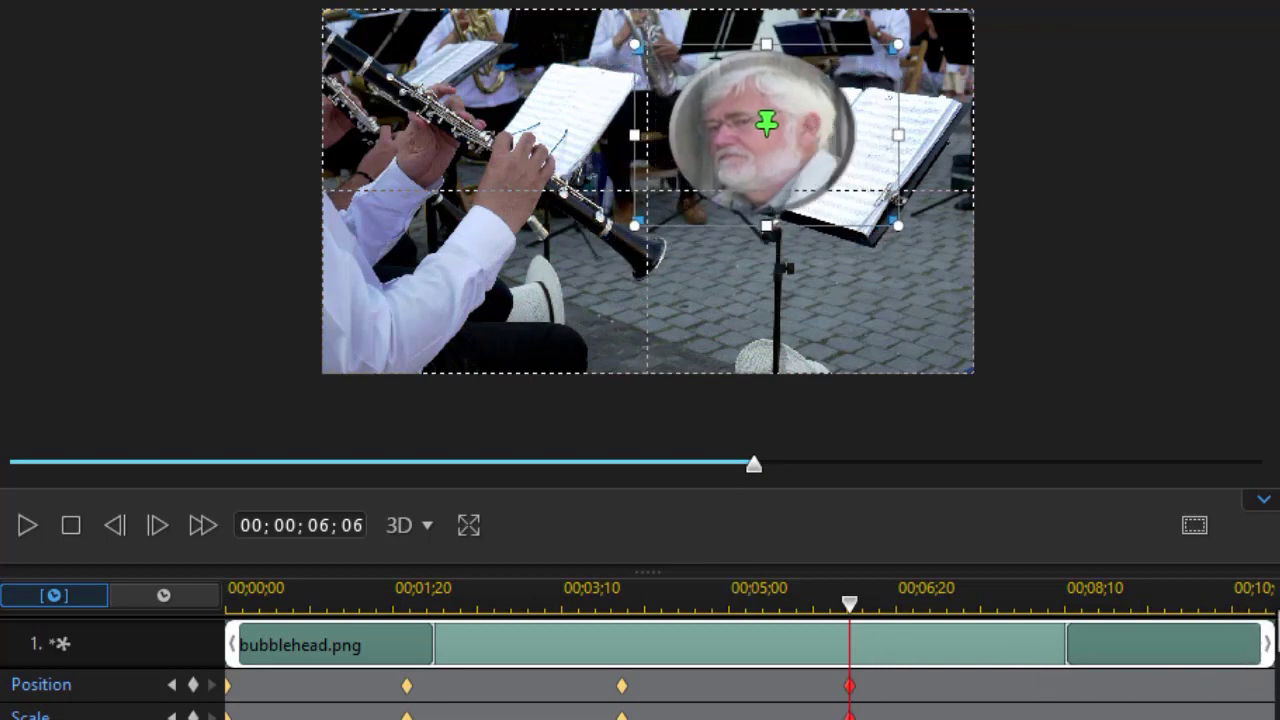
Step: At 00;00;10;13, shrink the bubble and move it out above the frame's upper-right corner, and play the animation
left_click_drag(1240, 590, 1272, 600)
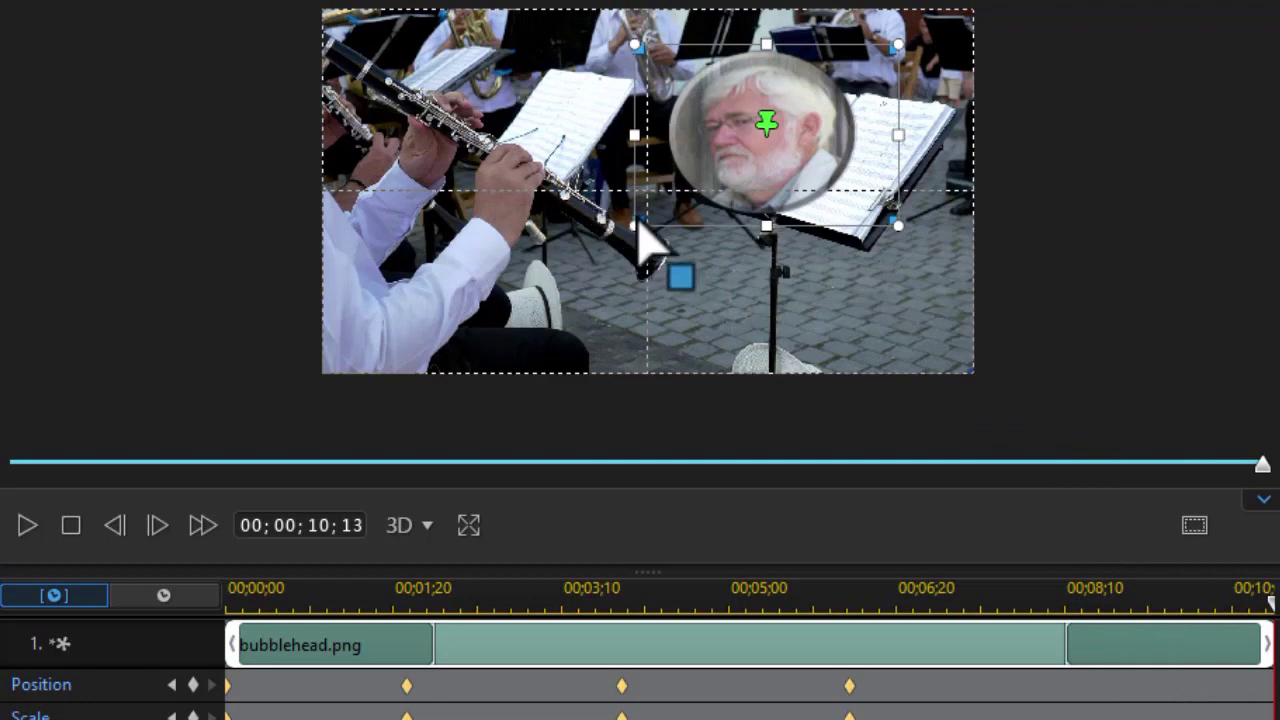
left_click_drag(637, 231, 925, 0)
left_click_drag(924, 66, 934, 60)
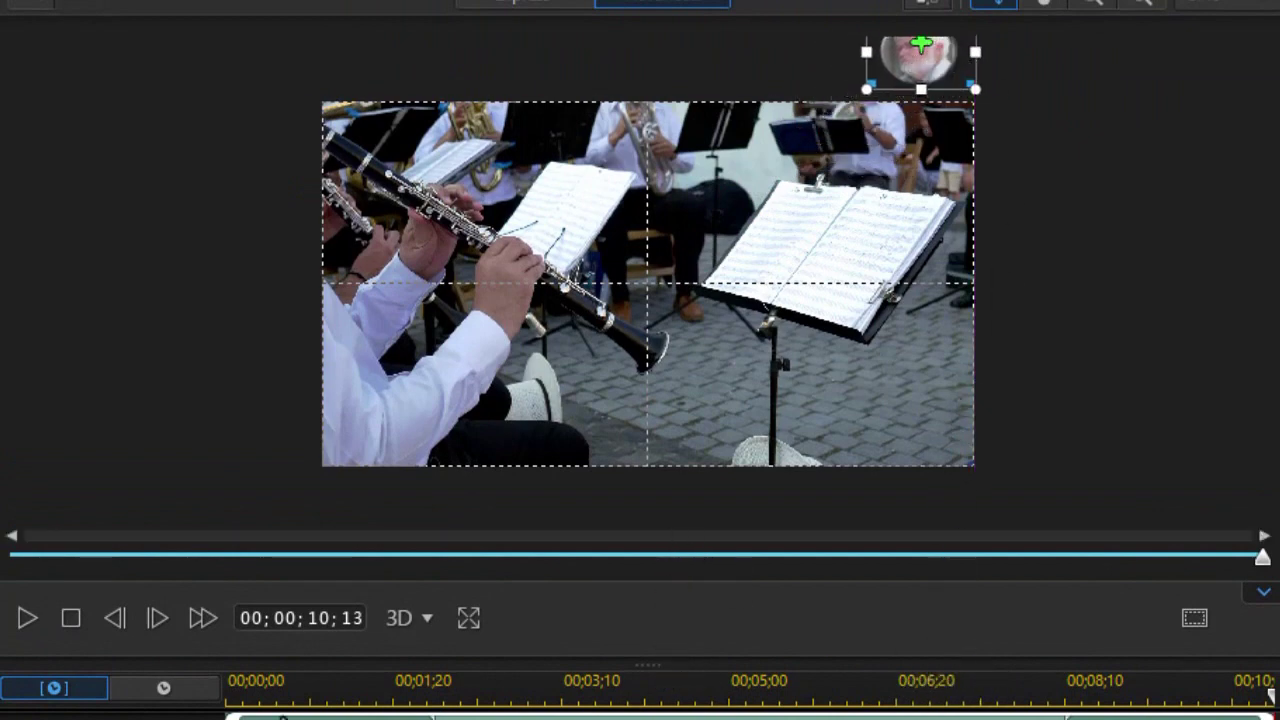
left_click(74, 620)
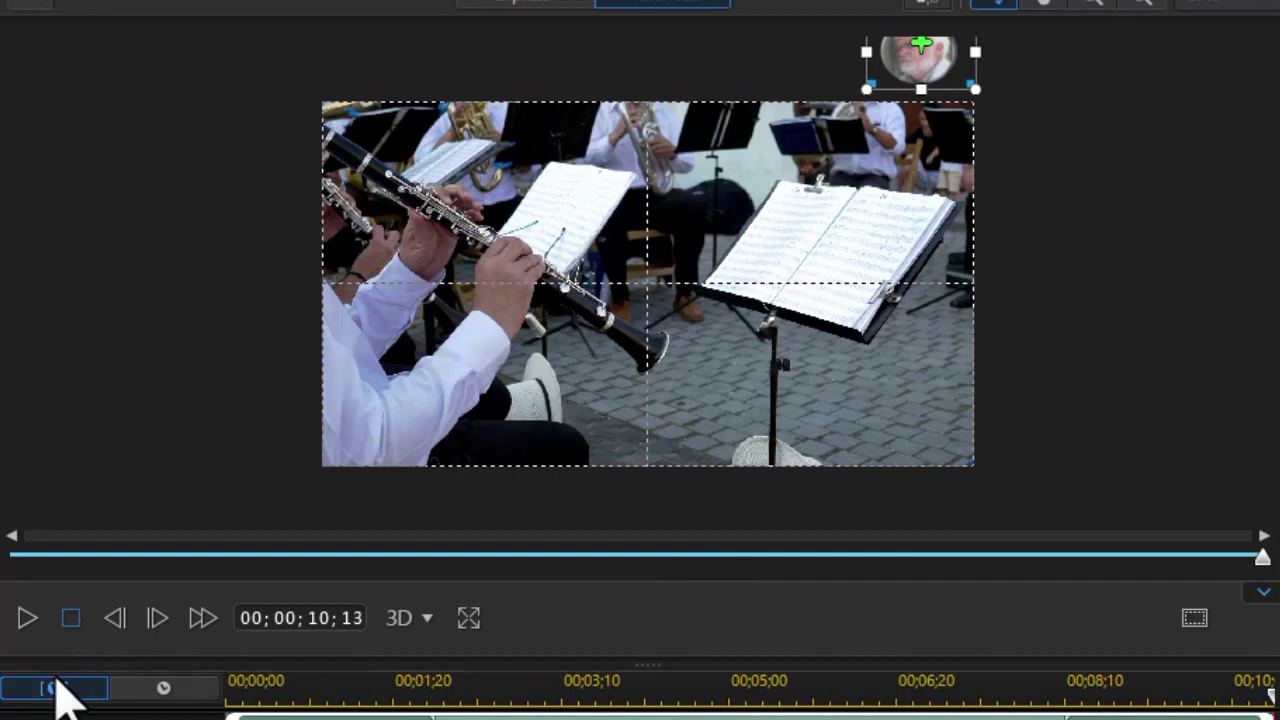
left_click(30, 617)
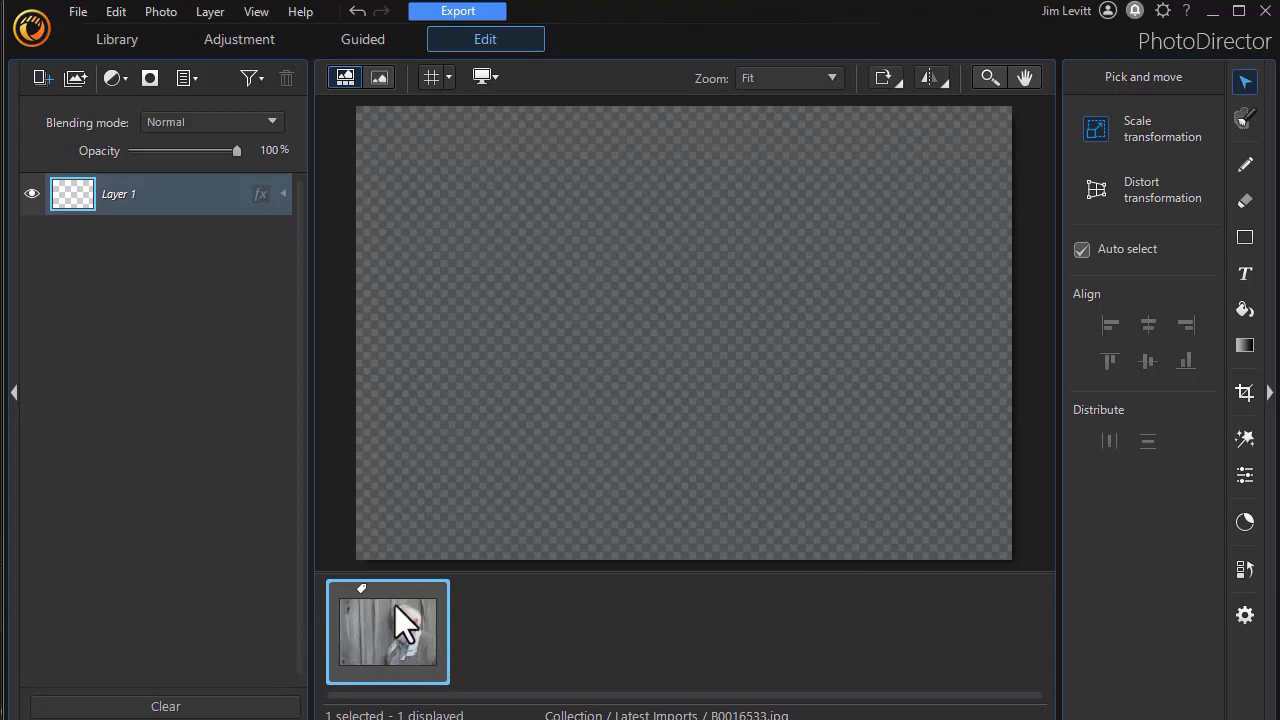
Step: In PhotoDirector, add B0016533.jpg to the canvas as a layer and draw an ellipse selection of about 283 × 263 around the head
left_click_drag(397, 624, 474, 378)
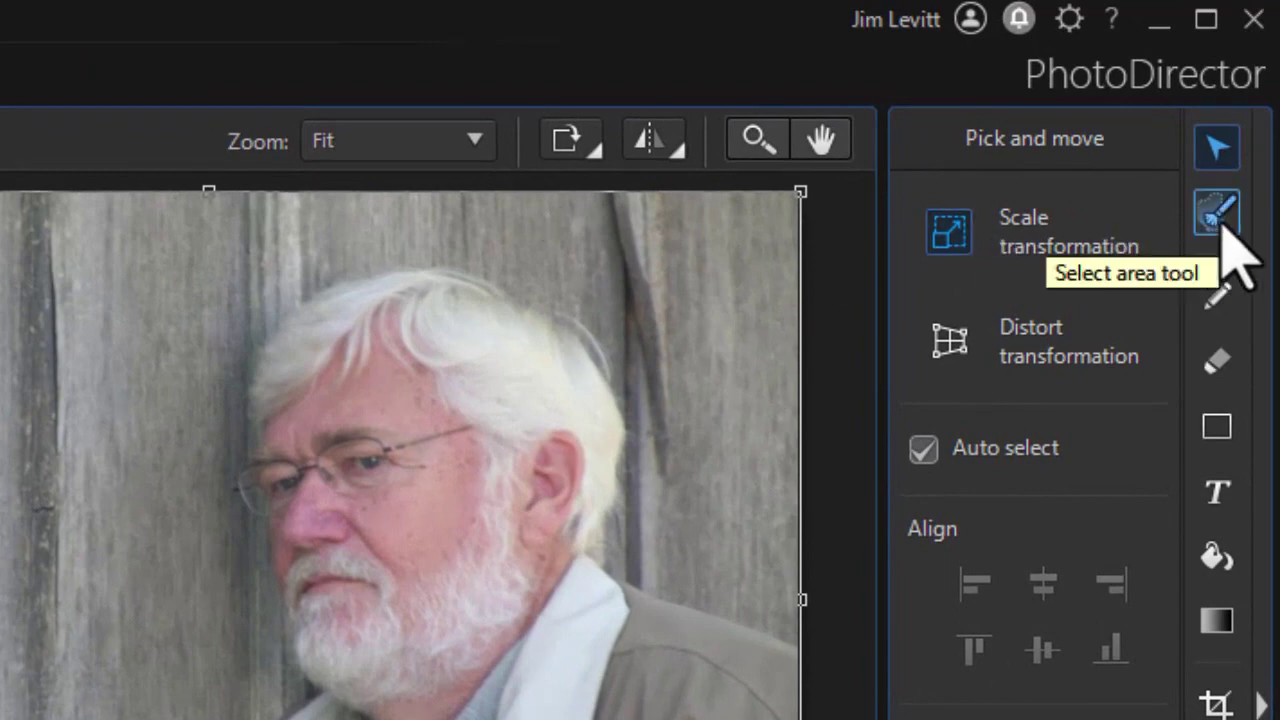
left_click(1220, 222)
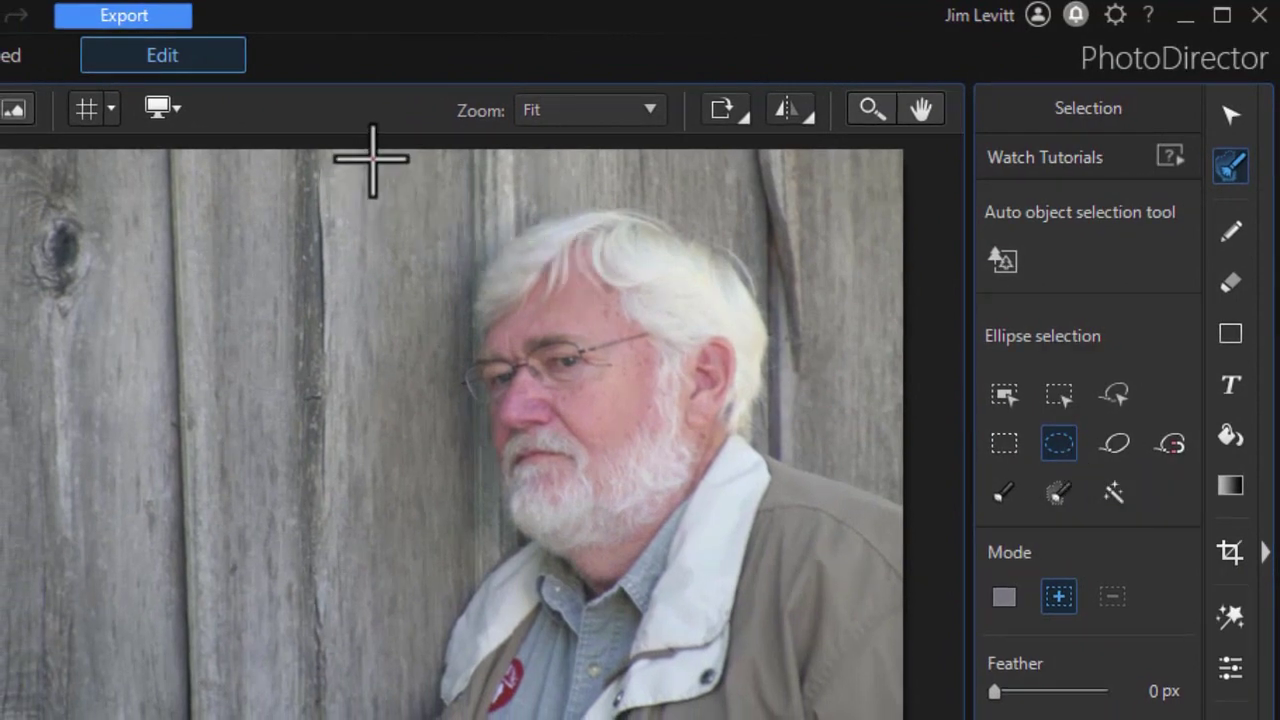
left_click_drag(372, 167, 817, 584)
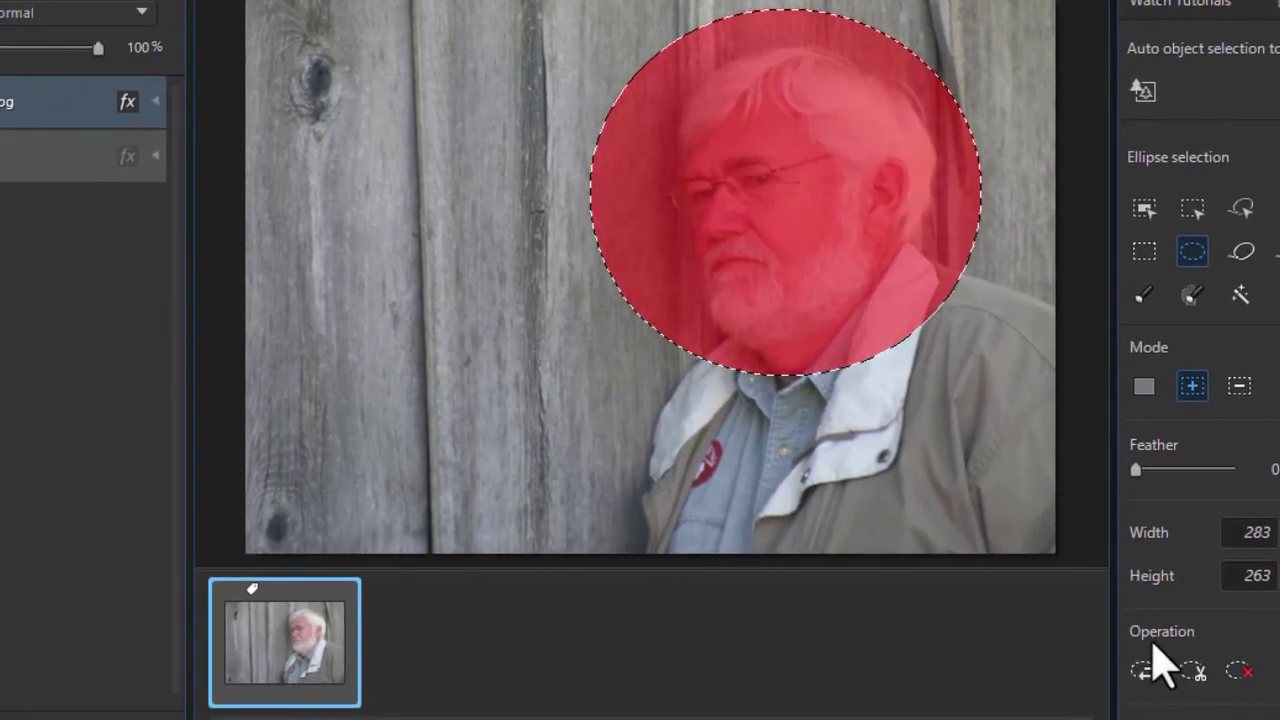
Step: Invert the ellipse selection, cut away everything outside the head, and deselect
left_click(1146, 673)
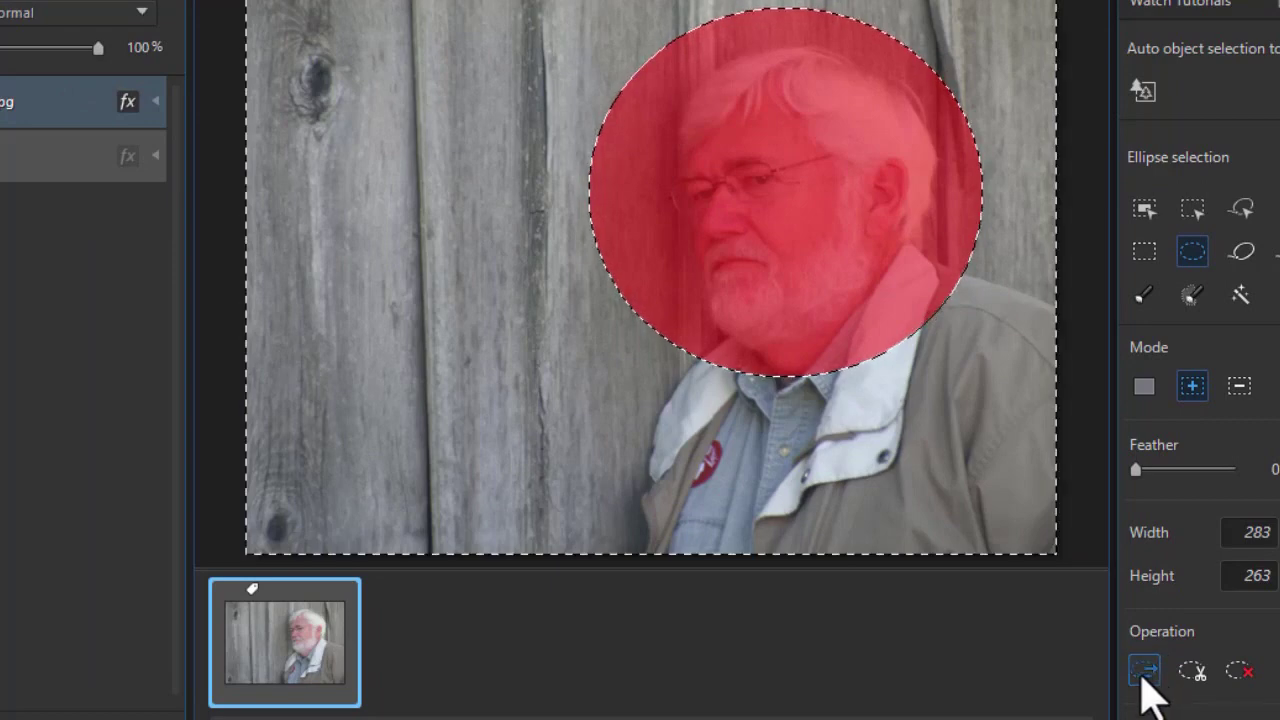
left_click(1190, 676)
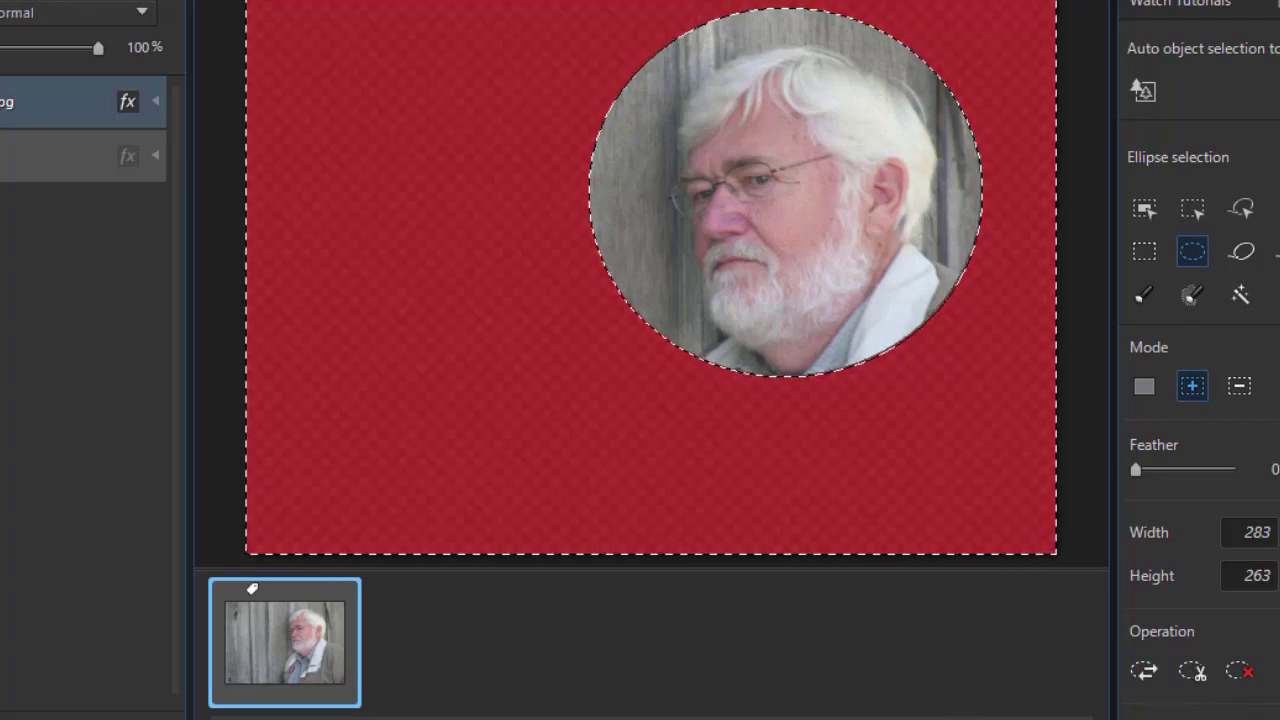
key("ctrl+d")
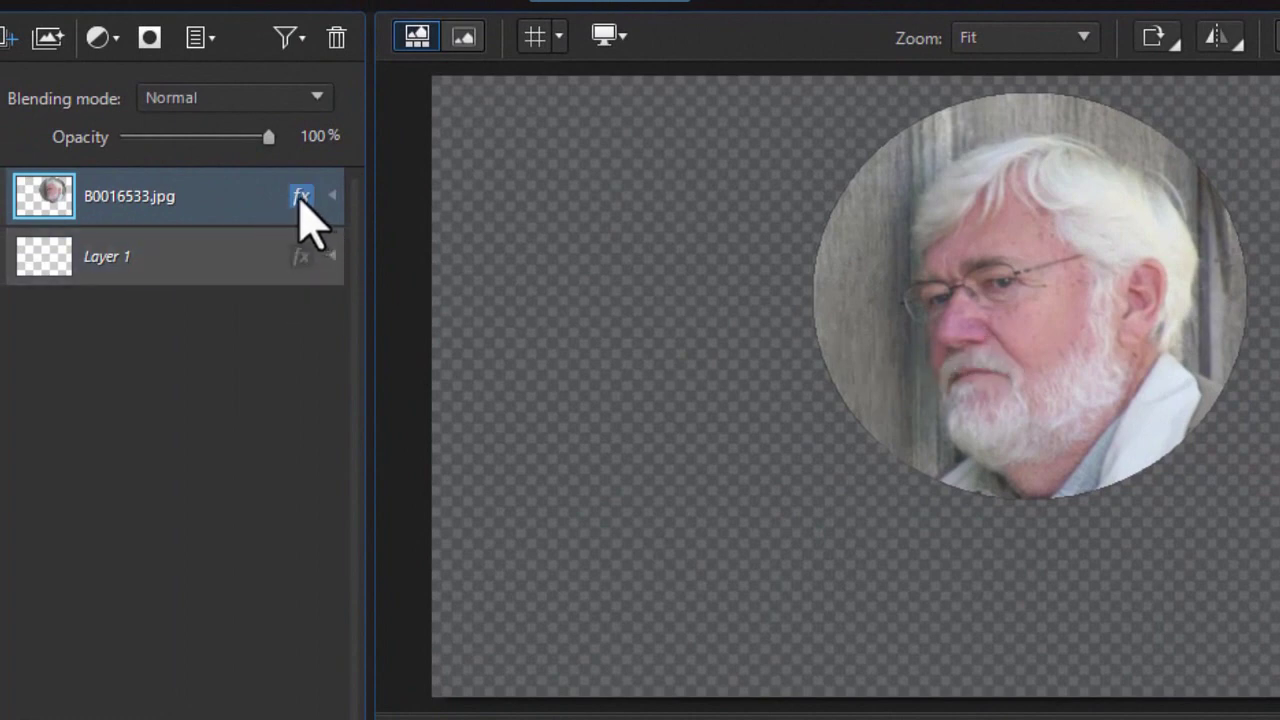
Step: Apply a Bevel & Emboss effect to the B0016533.jpg layer with a size of 4 px and a depth of 2%
left_click(301, 197)
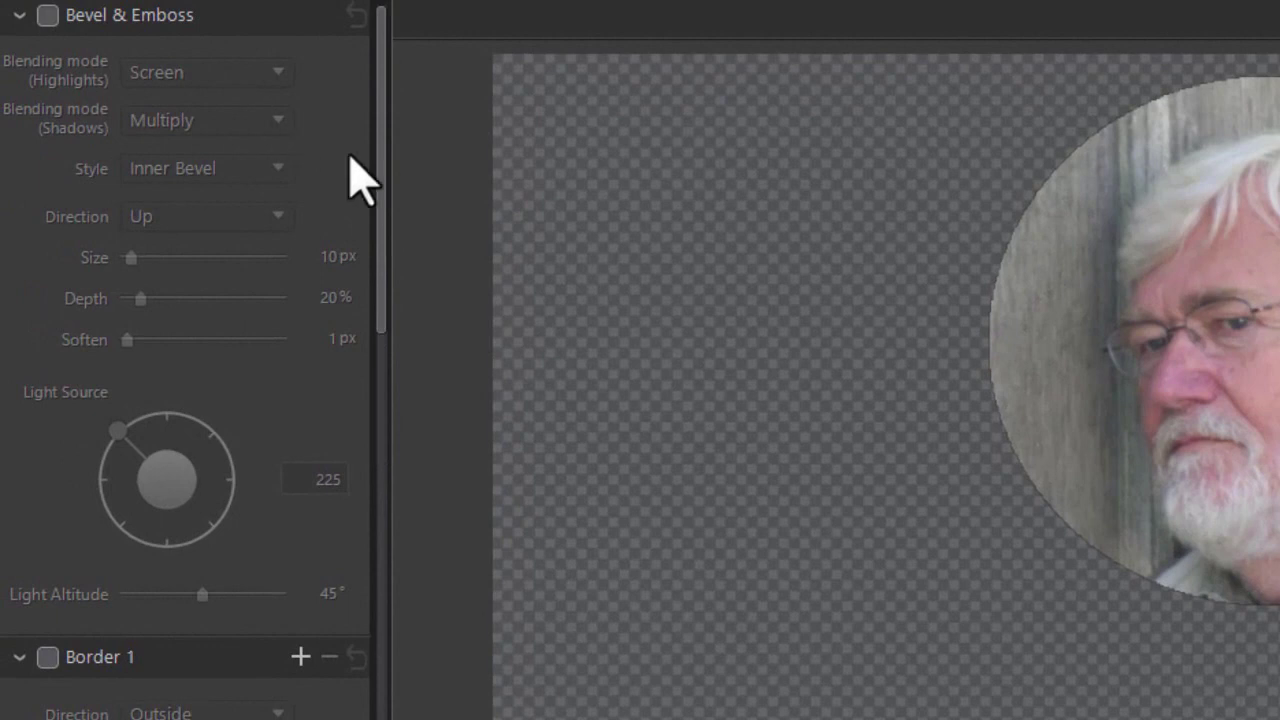
left_click(47, 15)
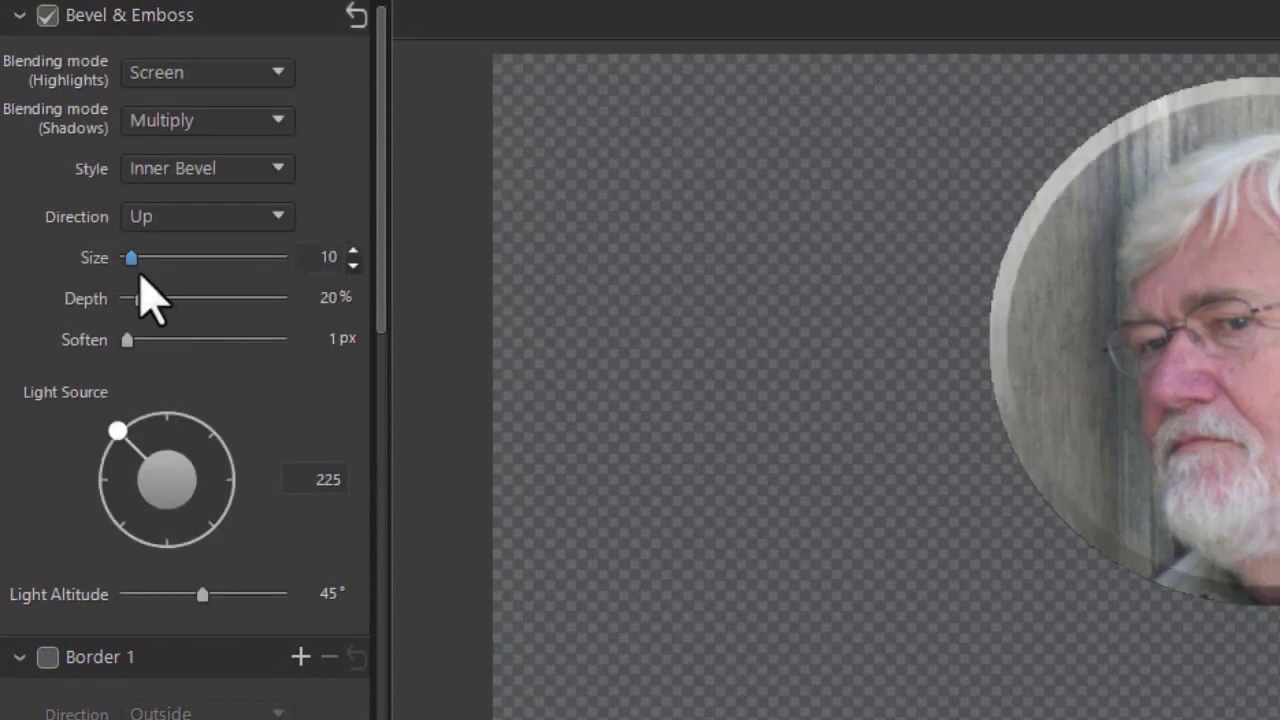
left_click_drag(133, 298, 123, 296)
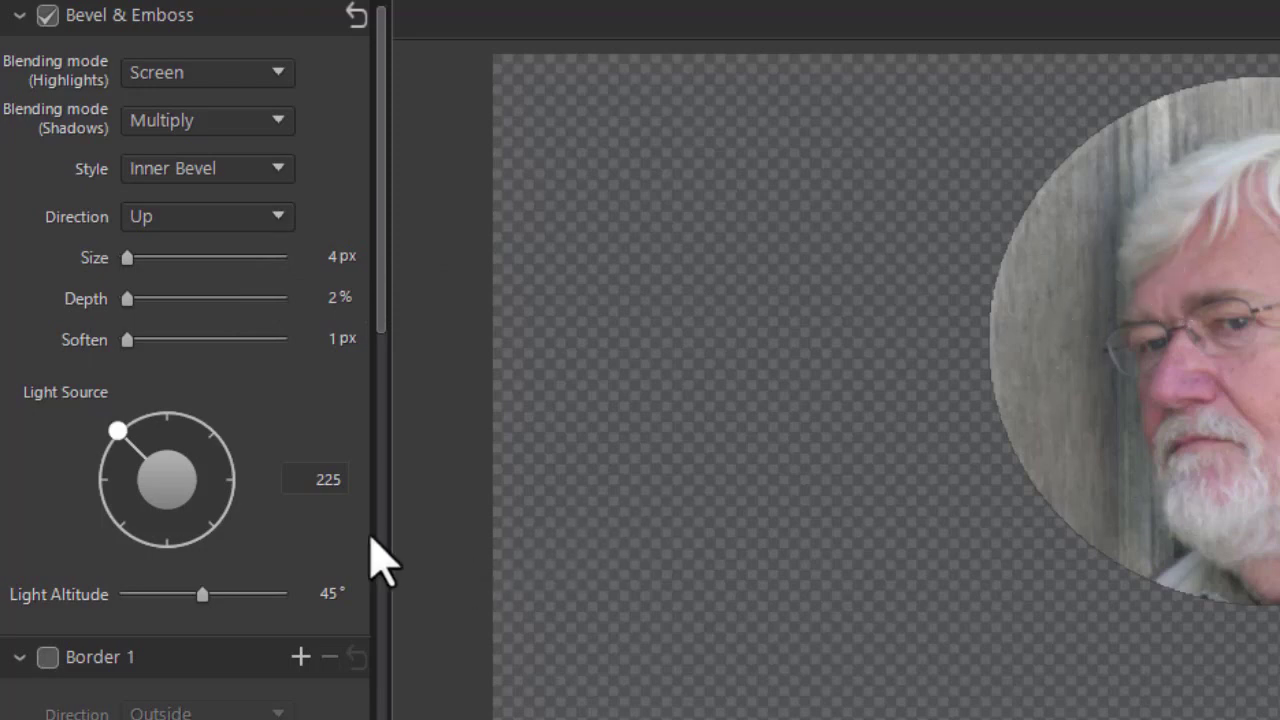
Step: Enable a border around the cut-out head and color it light blue (H 219, S 61, B 100)
left_click(47, 657)
left_click_drag(383, 337, 375, 560)
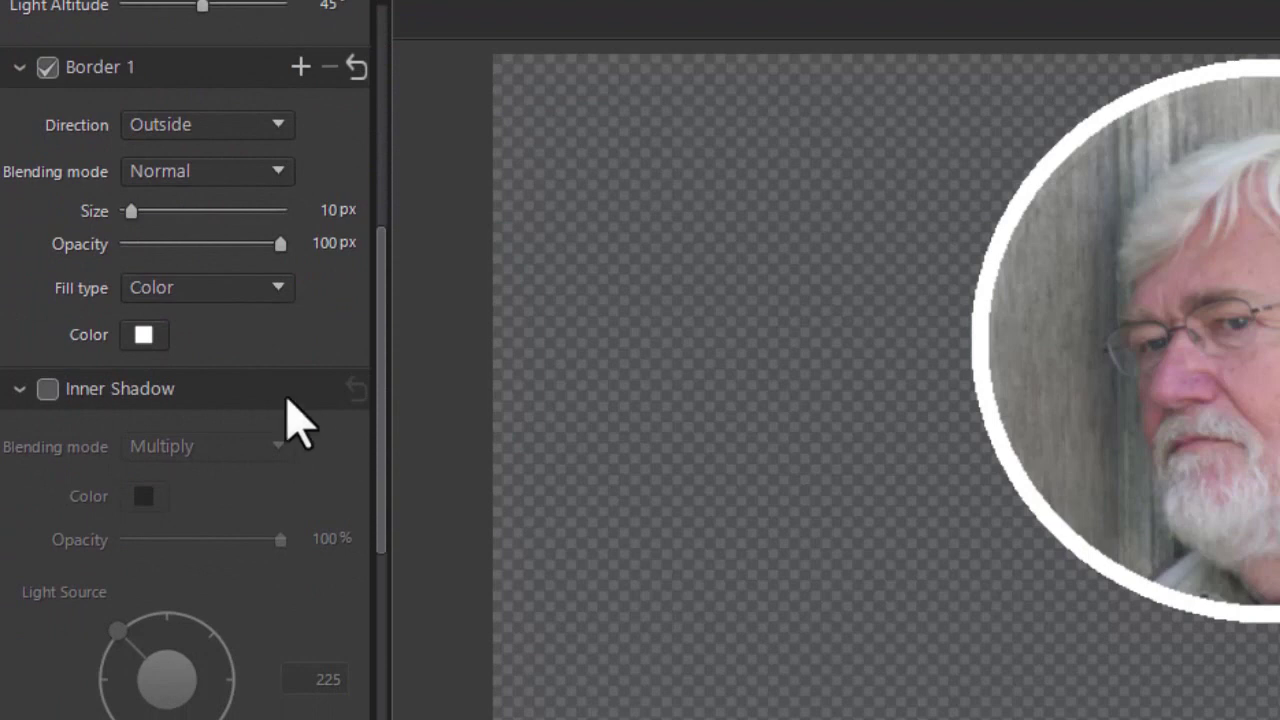
left_click(146, 336)
left_click(234, 521)
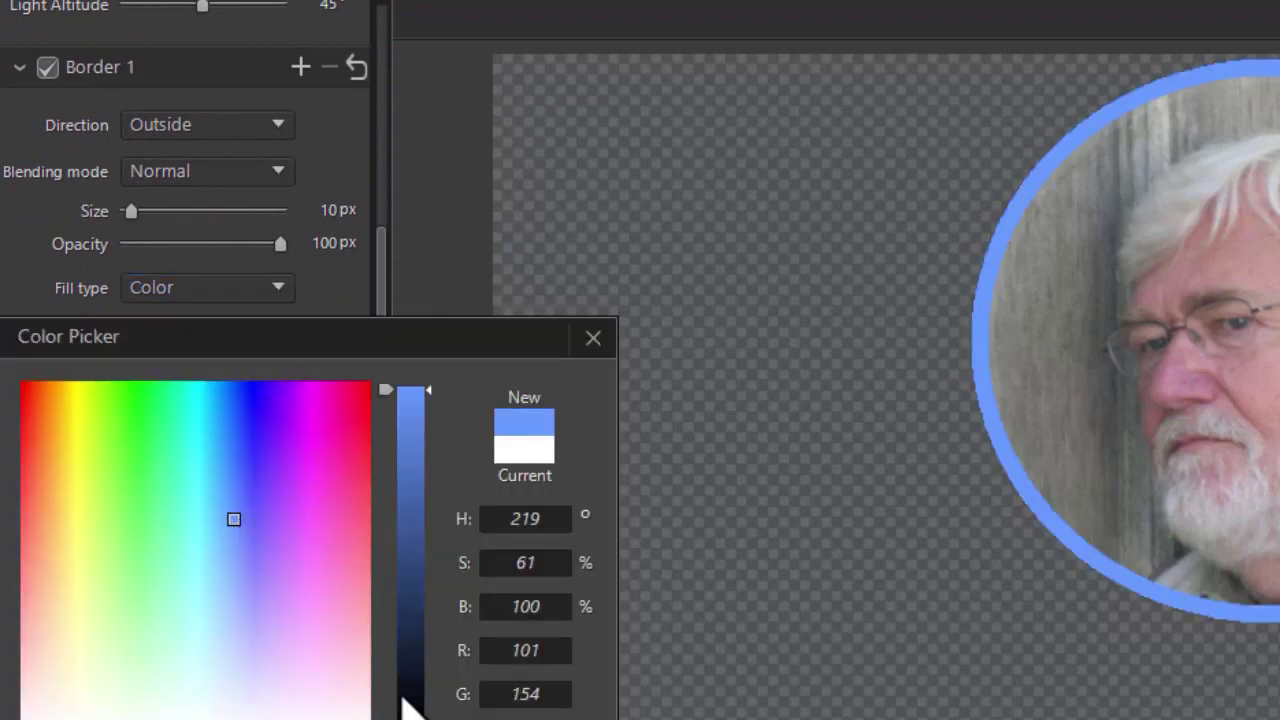
key("Return")
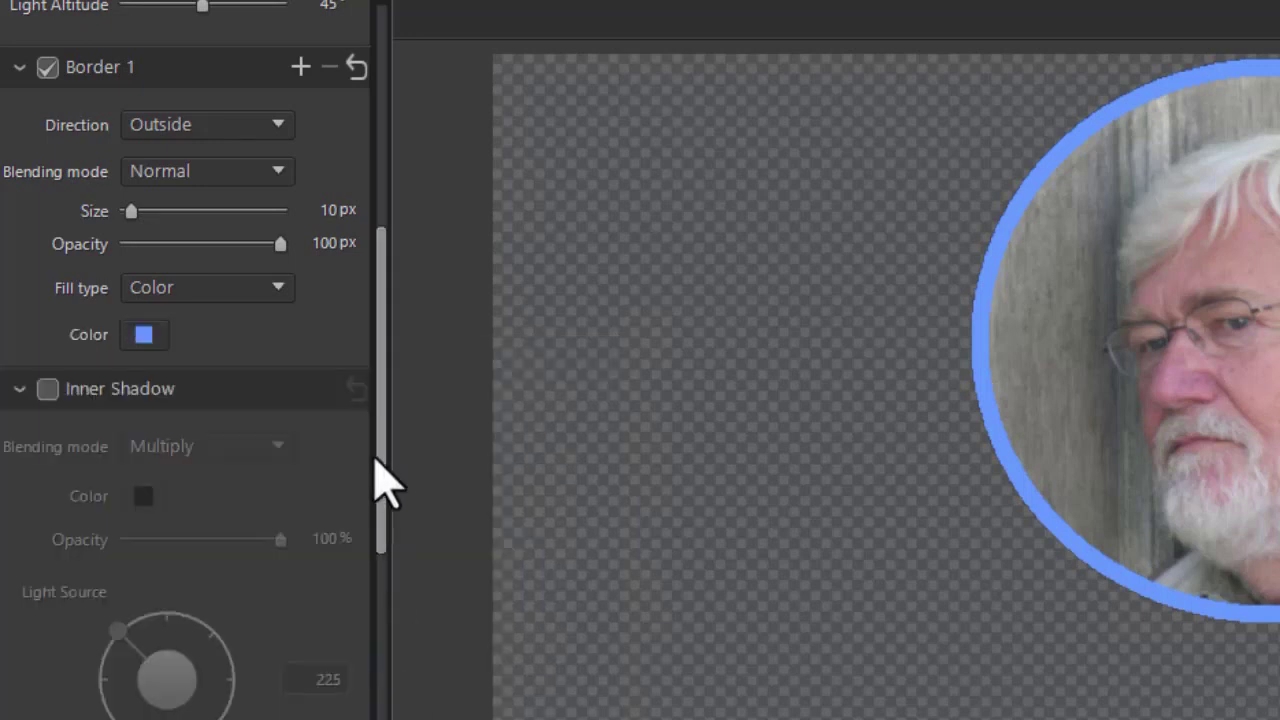
Step: Reduce the border size to 3 px and apply the layer properties
left_click(353, 217)
left_click(353, 217)
left_click(353, 217)
left_click(353, 217)
left_click(353, 217)
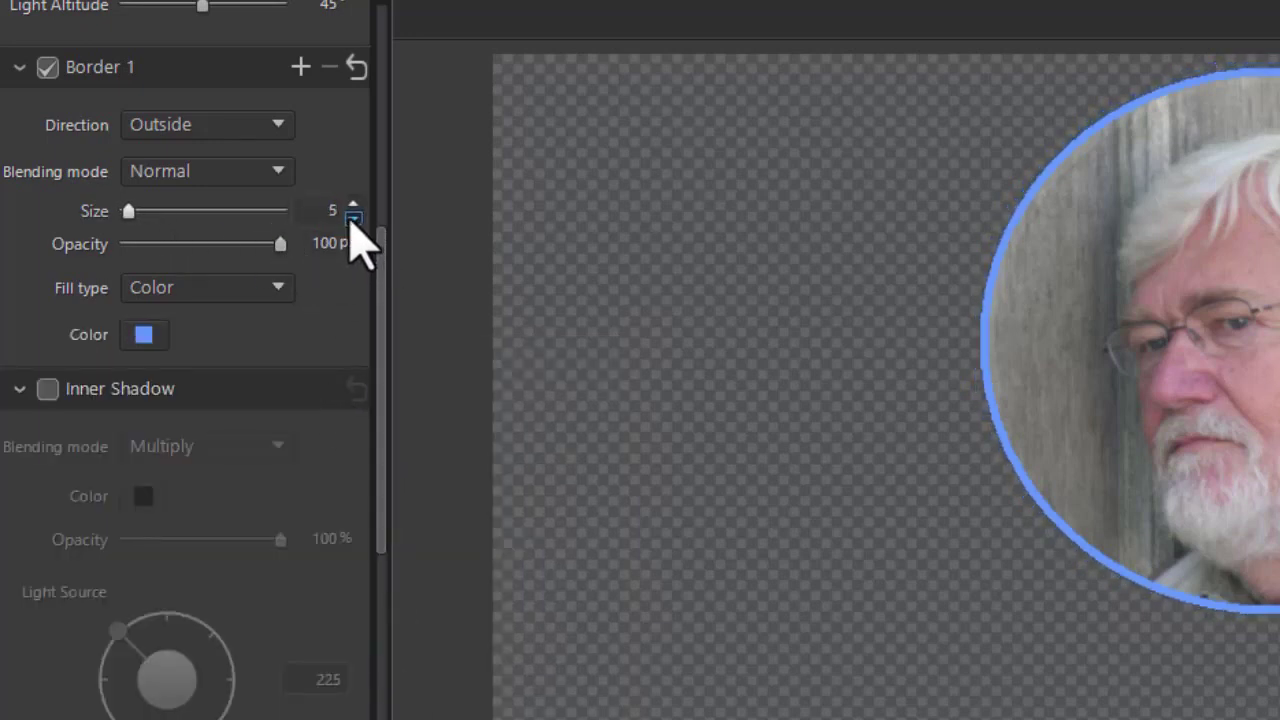
left_click(353, 217)
left_click(353, 217)
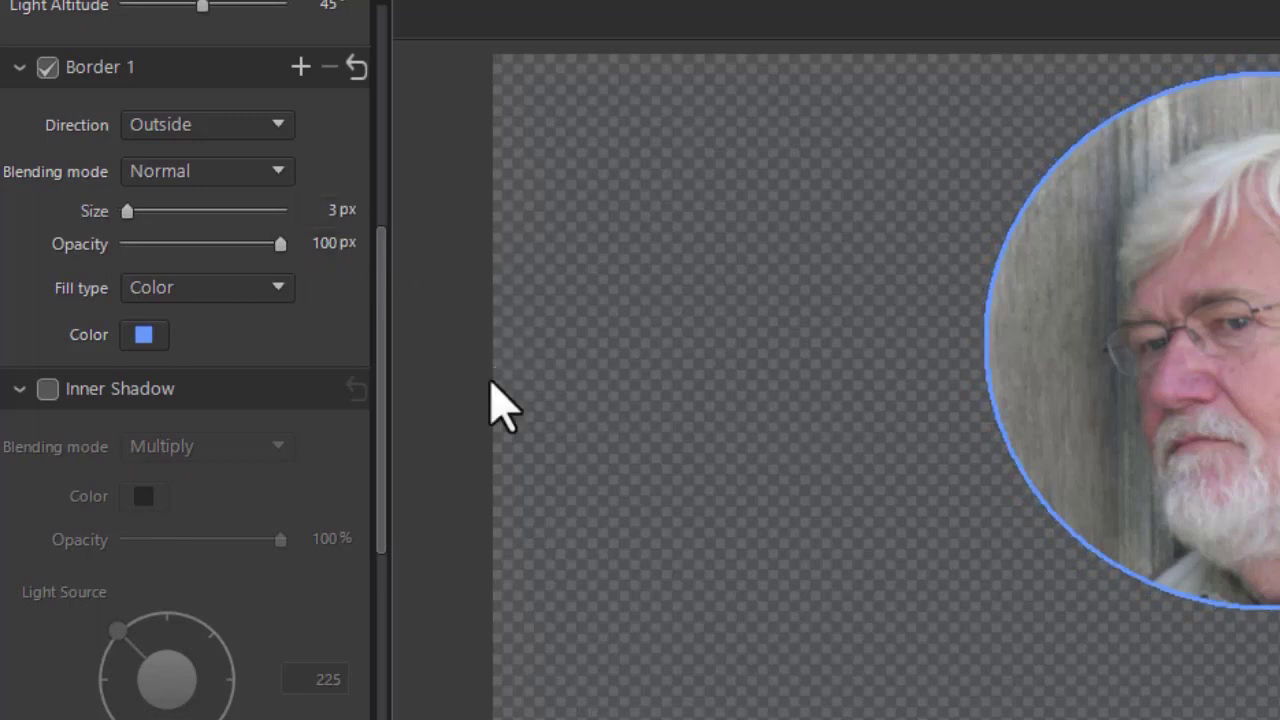
left_click_drag(380, 437, 390, 145)
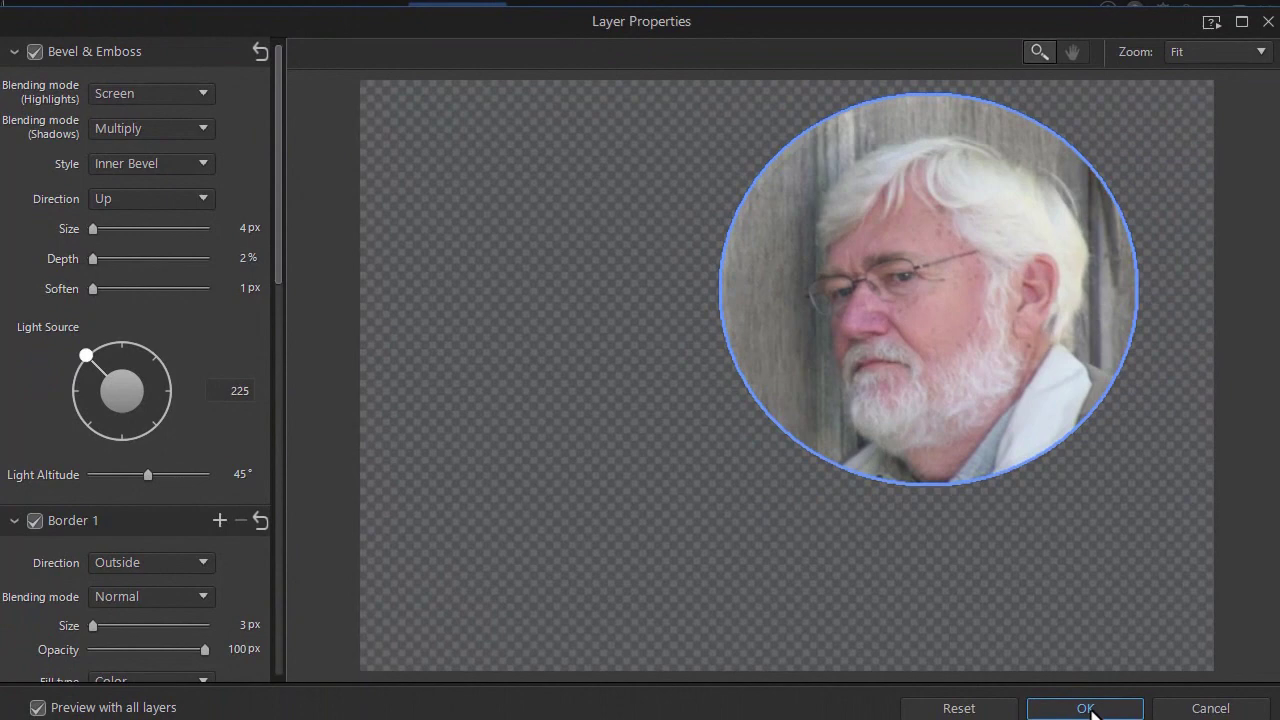
left_click(1088, 705)
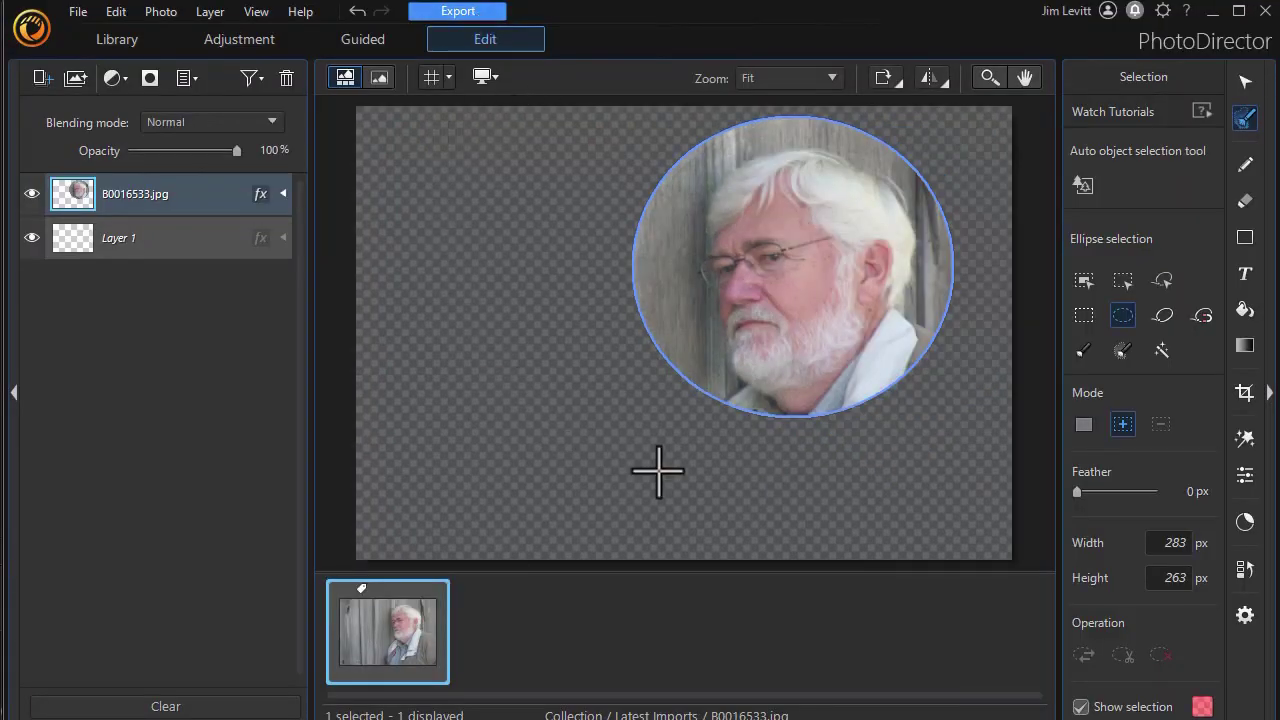
Step: Export the image as a new PNG photo file named bubbleface1 in G:\Images\Testing
left_click(477, 14)
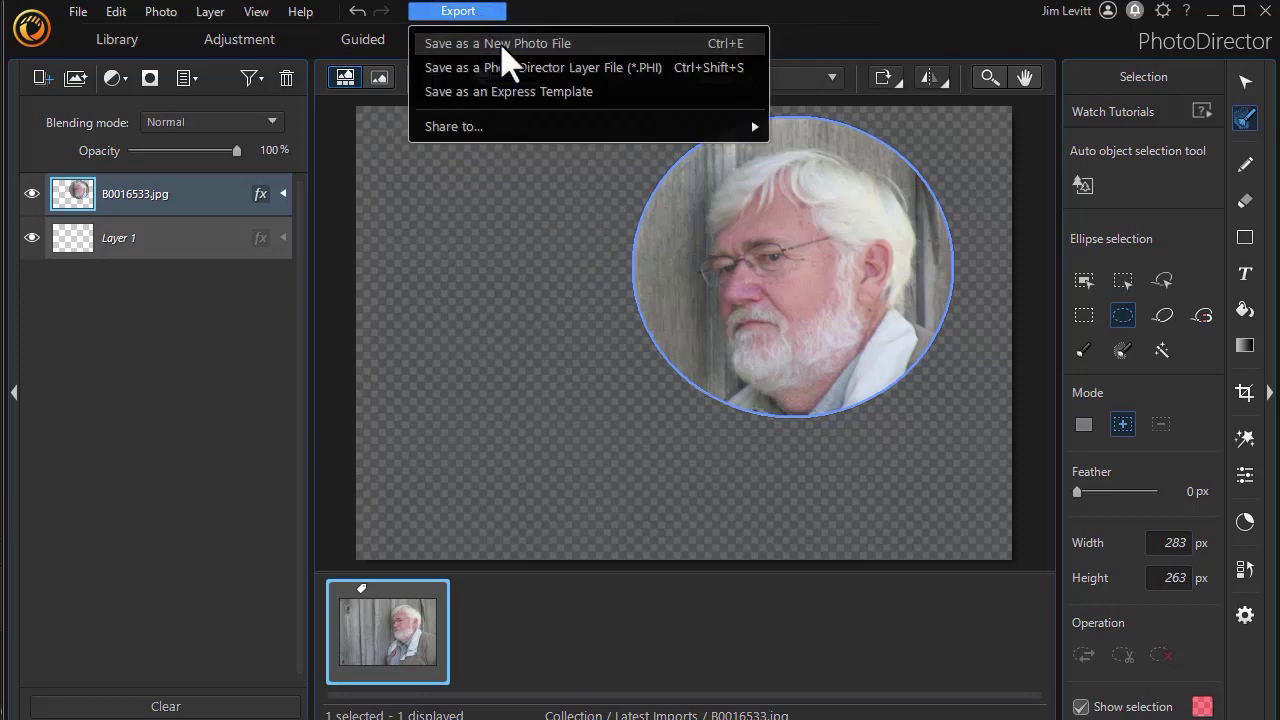
left_click(503, 47)
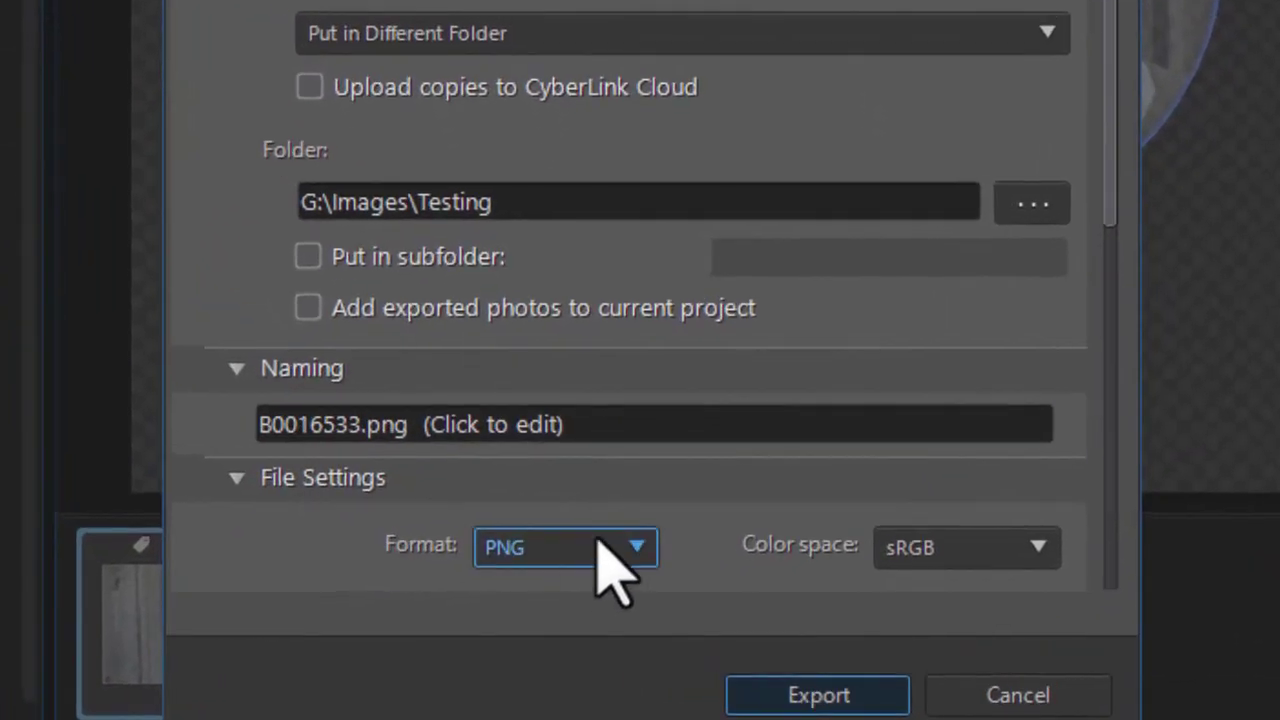
left_click(363, 424)
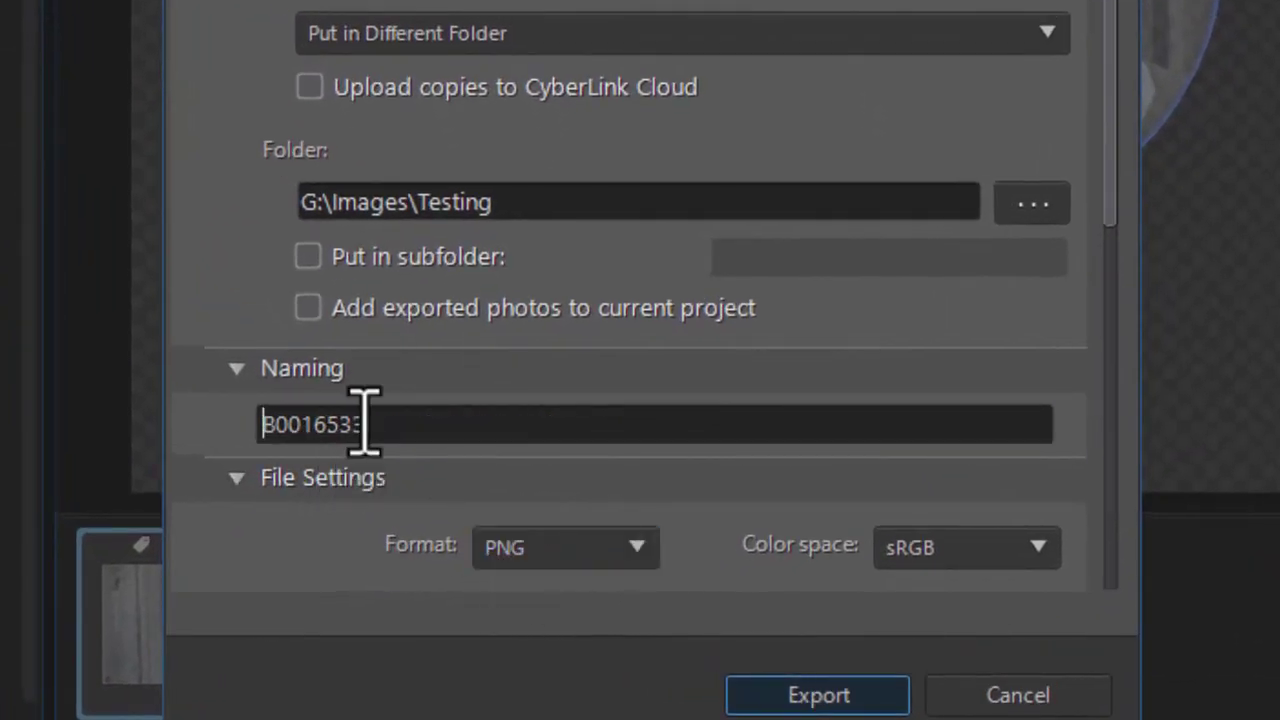
left_click_drag(368, 426, 143, 426)
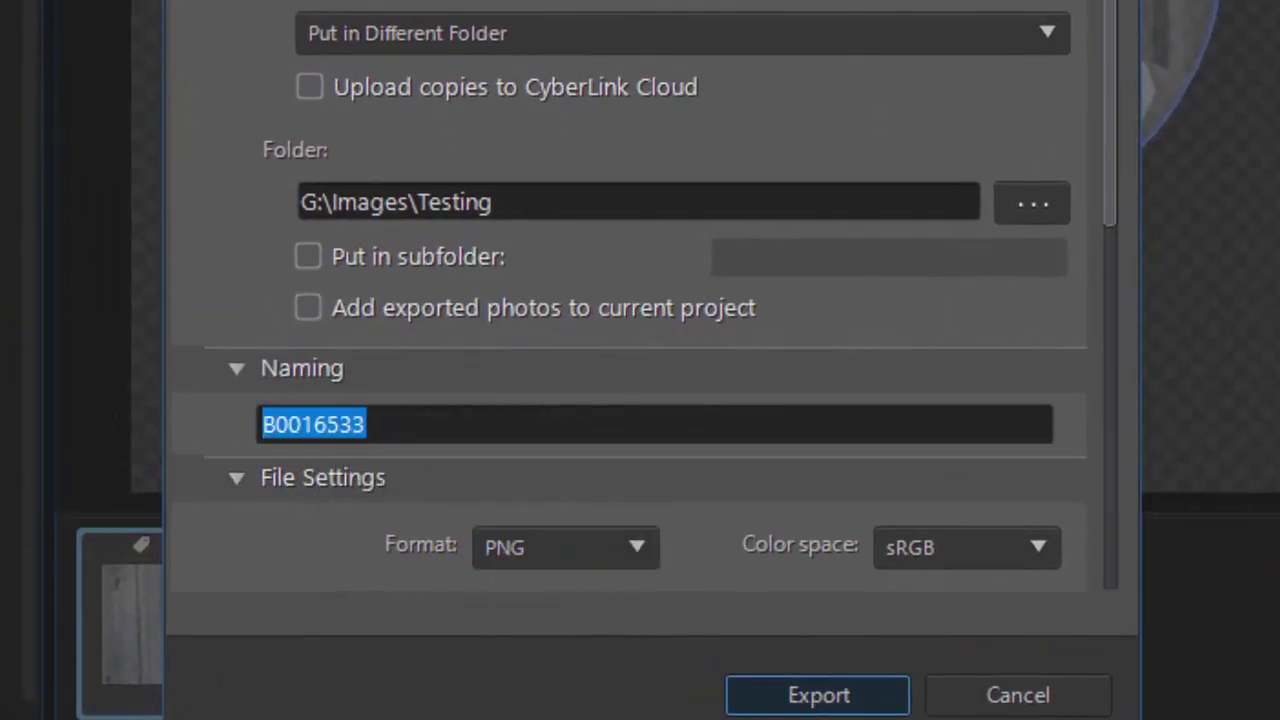
type("bubbleface1")
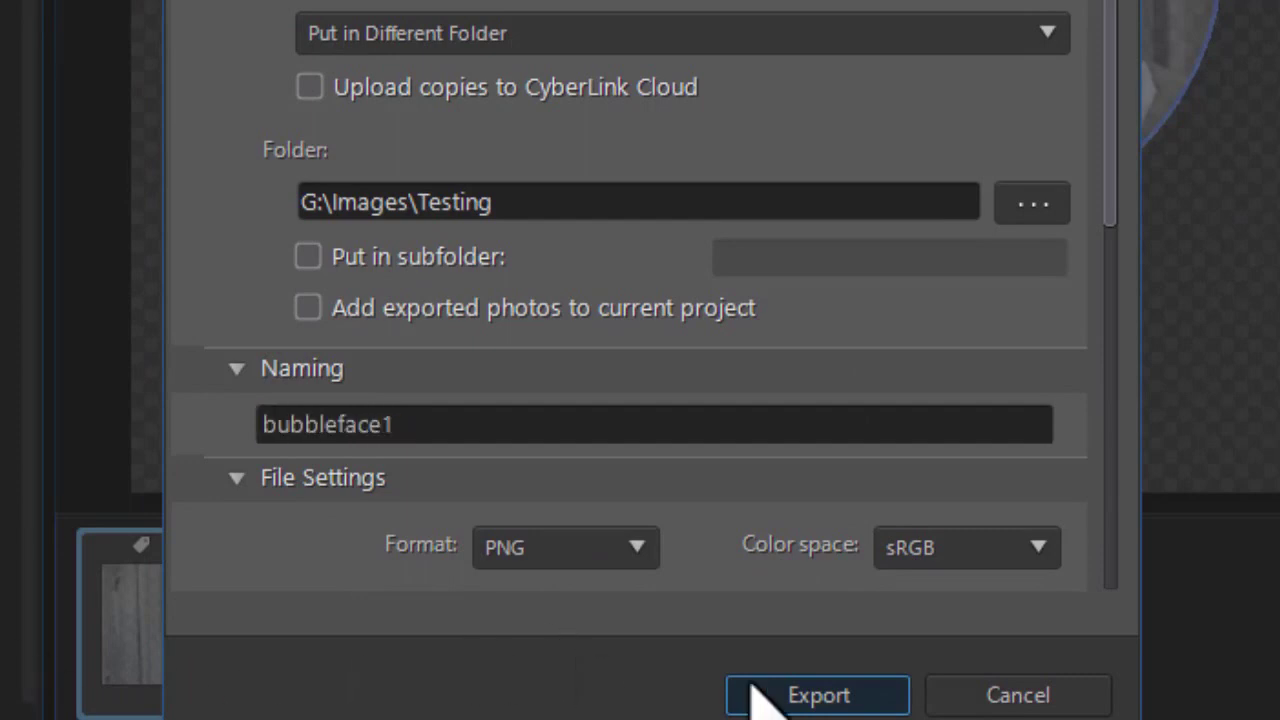
left_click(822, 695)
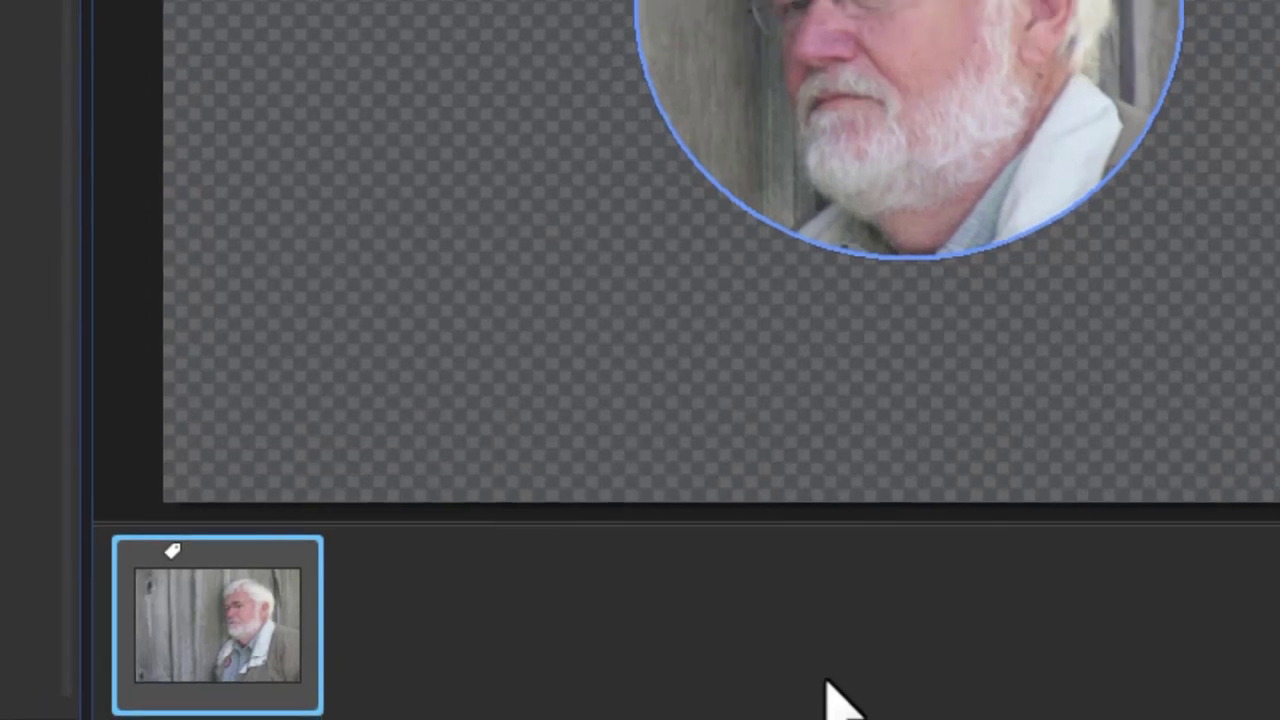